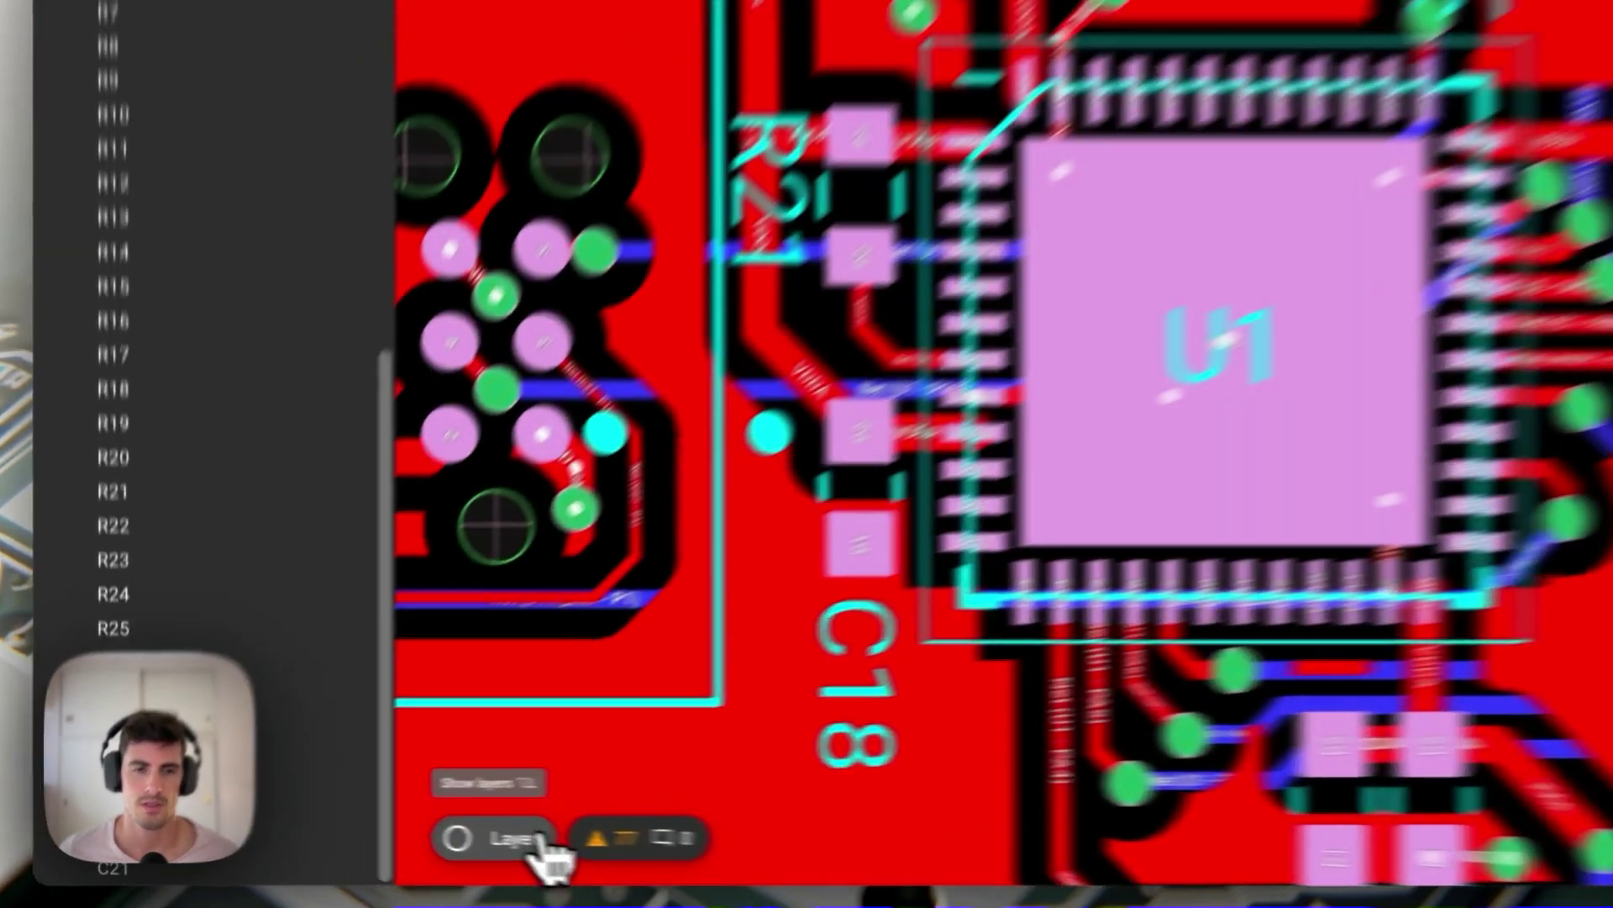
# Step: Open the board layer list, then hide and restore Top Overlay and Top Solder Paste
pyautogui.click(362, 853)
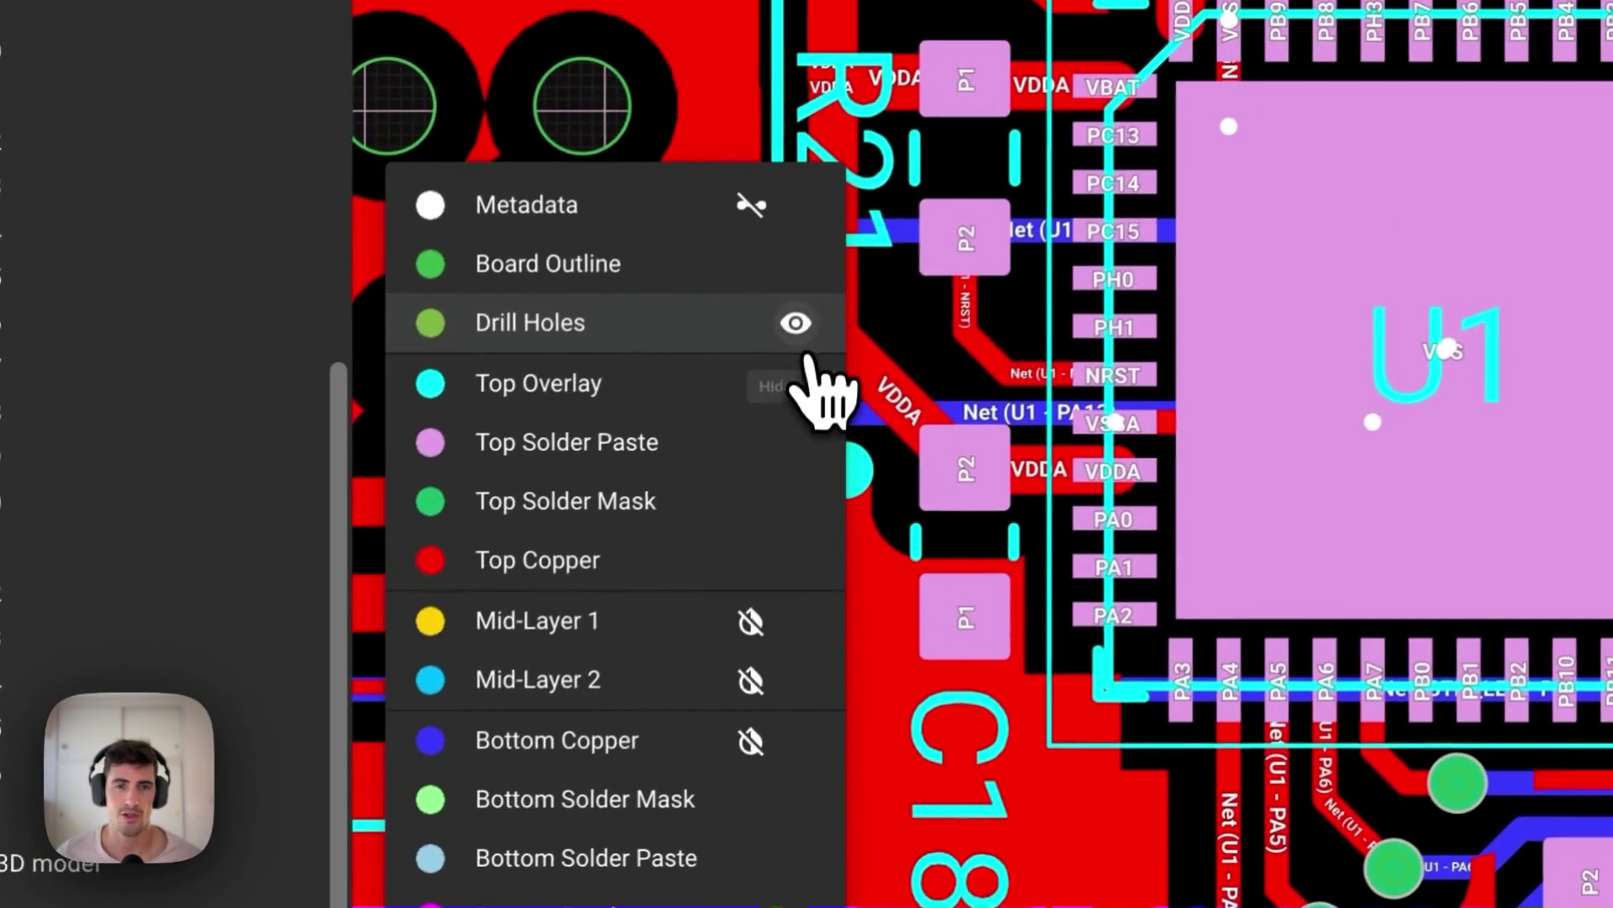
pyautogui.click(795, 383)
pyautogui.click(796, 442)
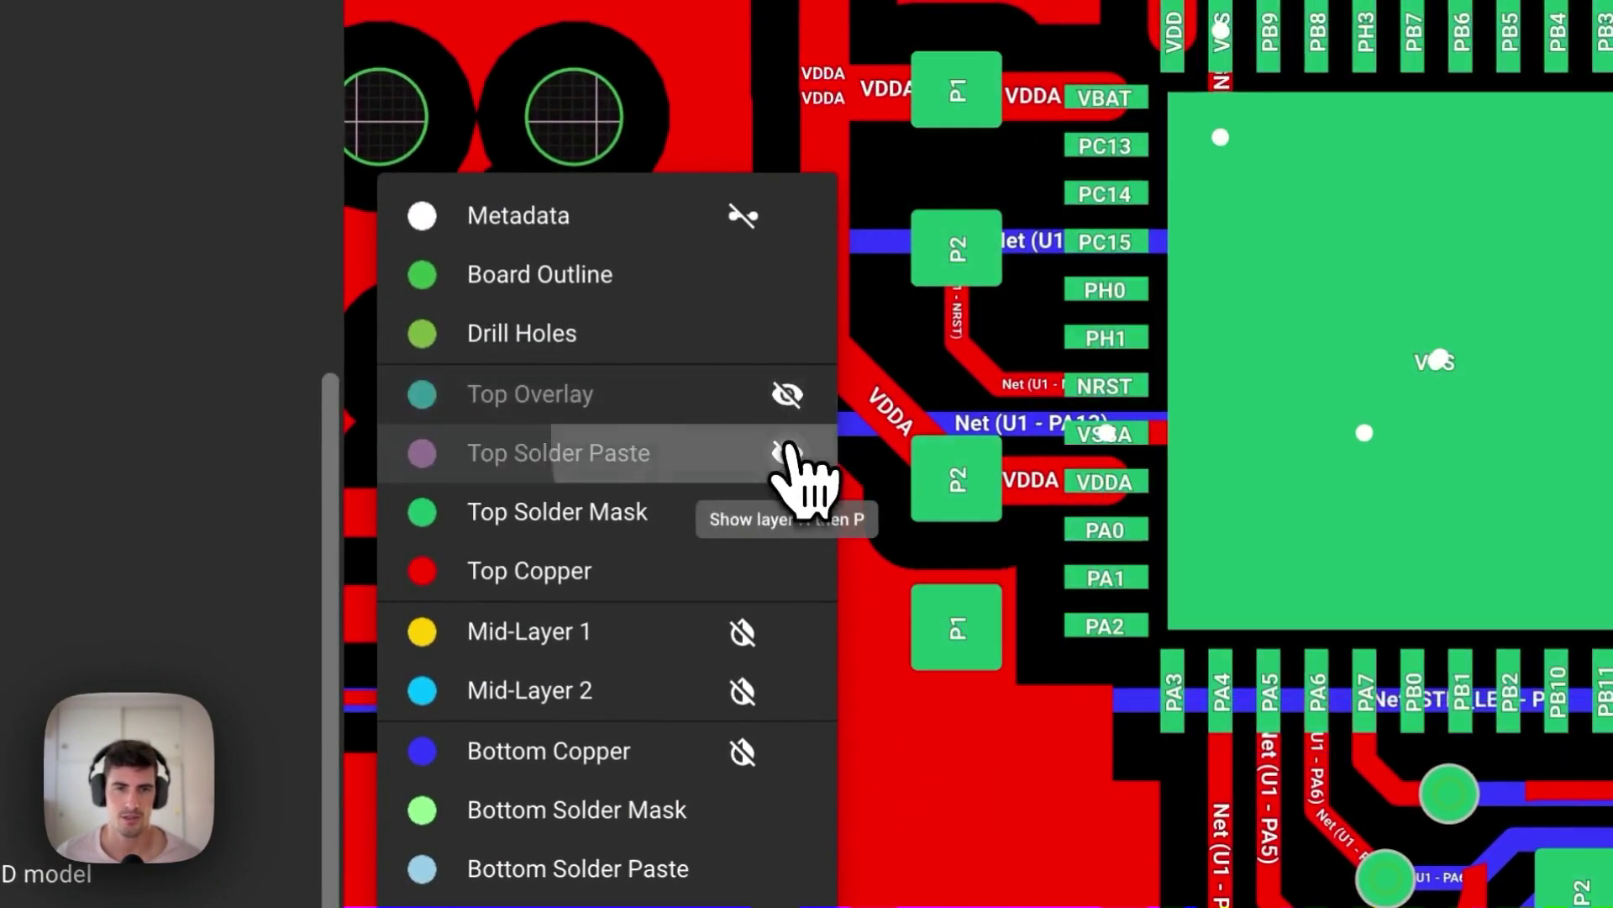
pyautogui.click(788, 394)
pyautogui.click(788, 453)
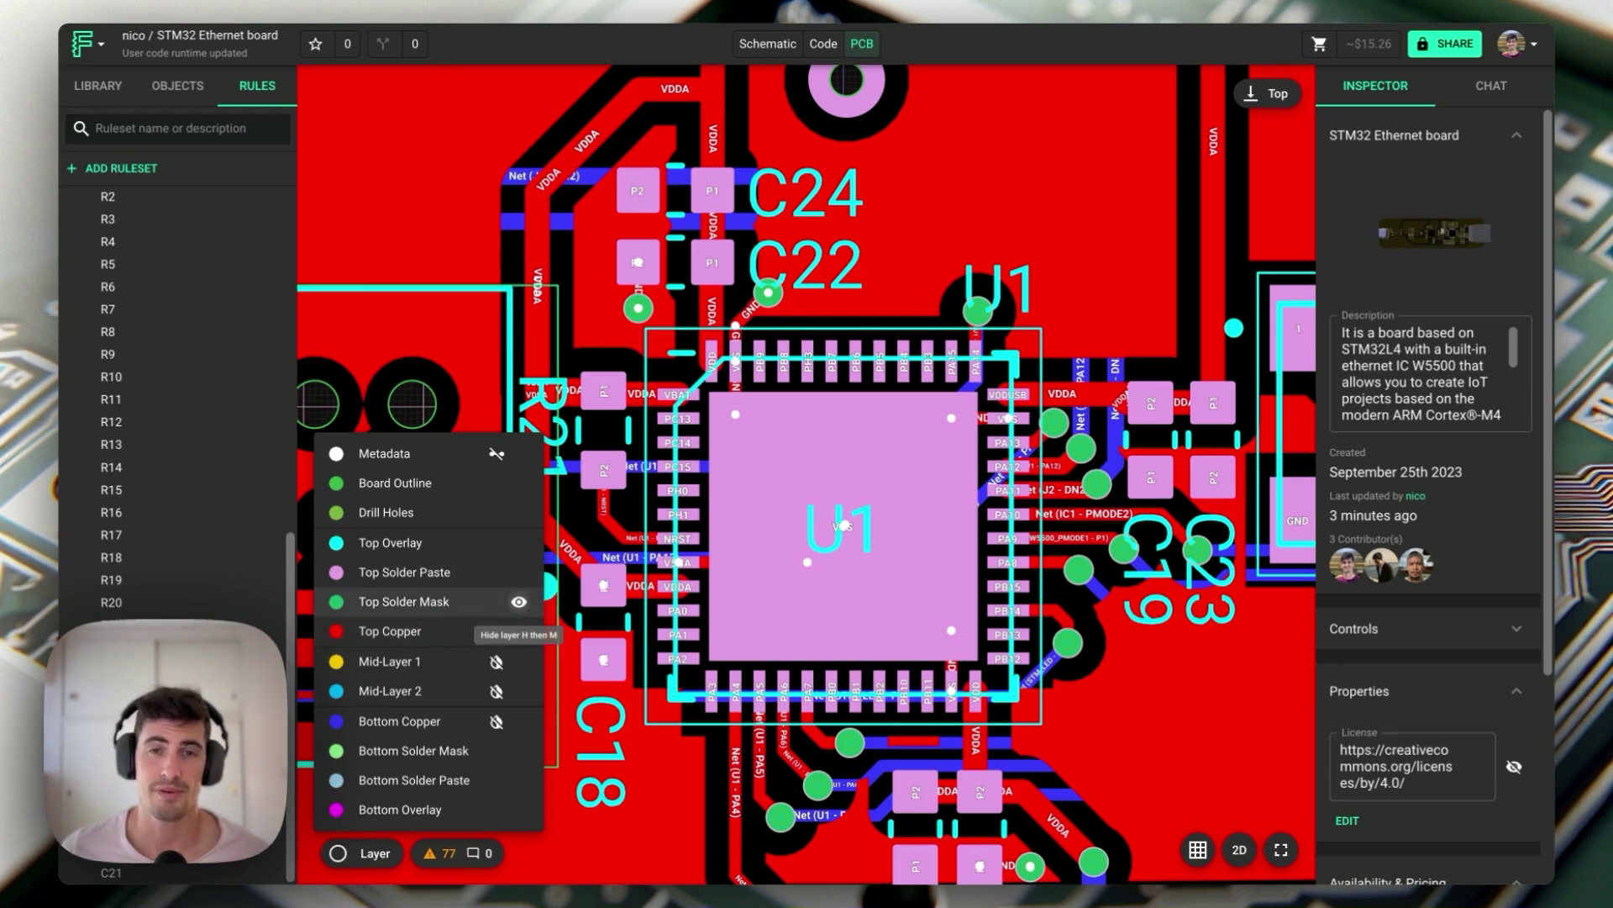
# Step: Toggle Top Solder Paste and Top Solder Mask off and on to compare pads, leaving paste hidden
pyautogui.scroll(5, 761, 375)
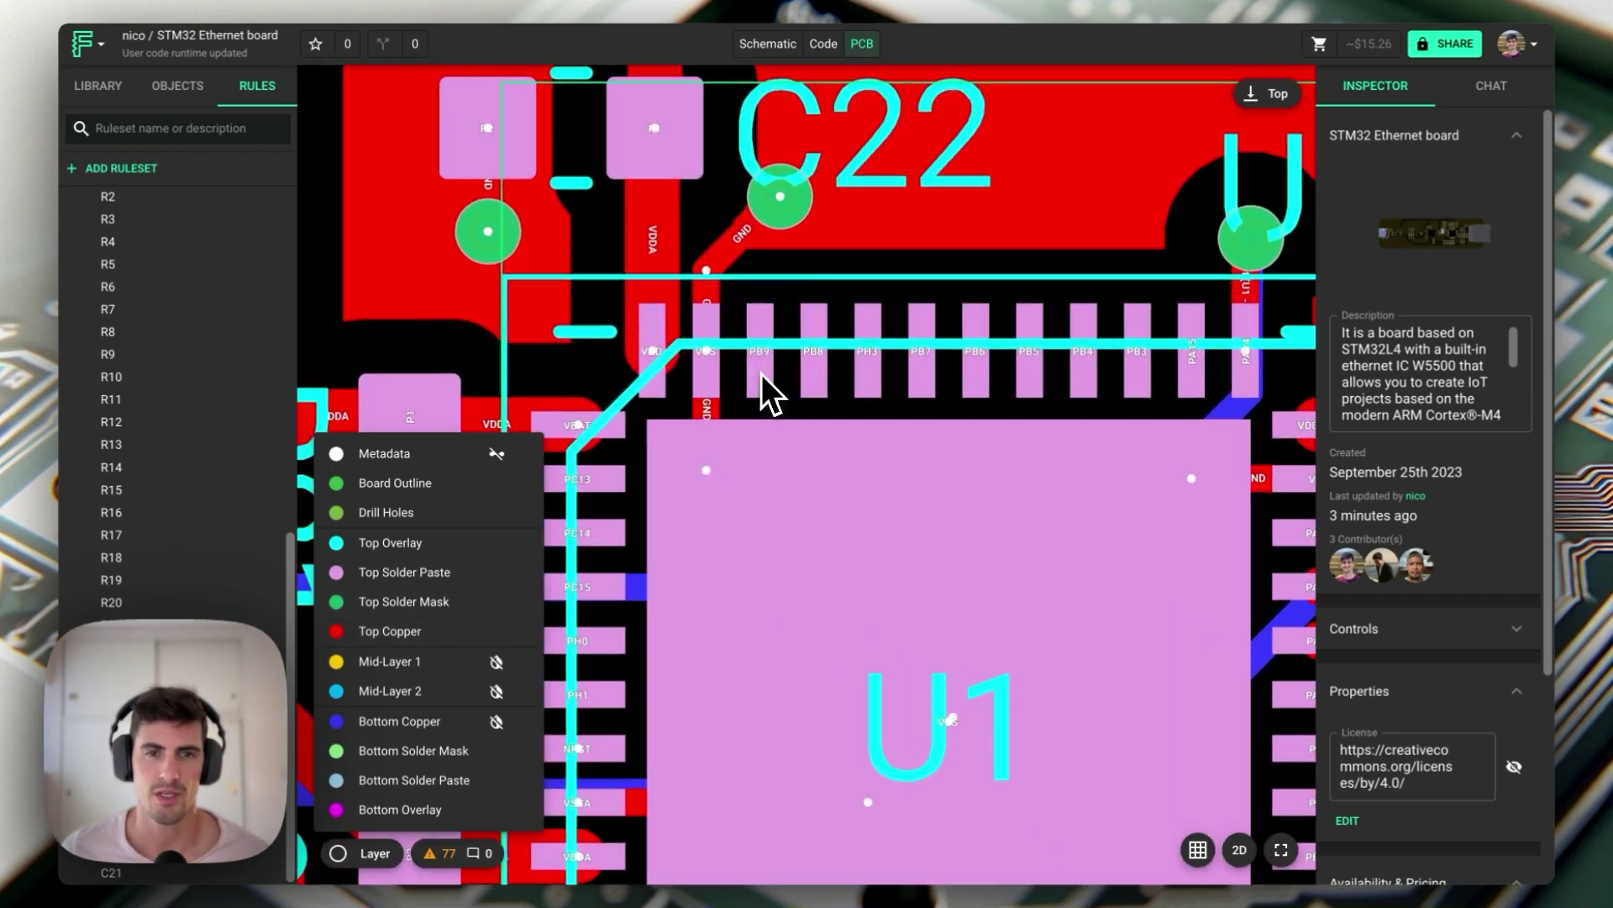
pyautogui.click(519, 573)
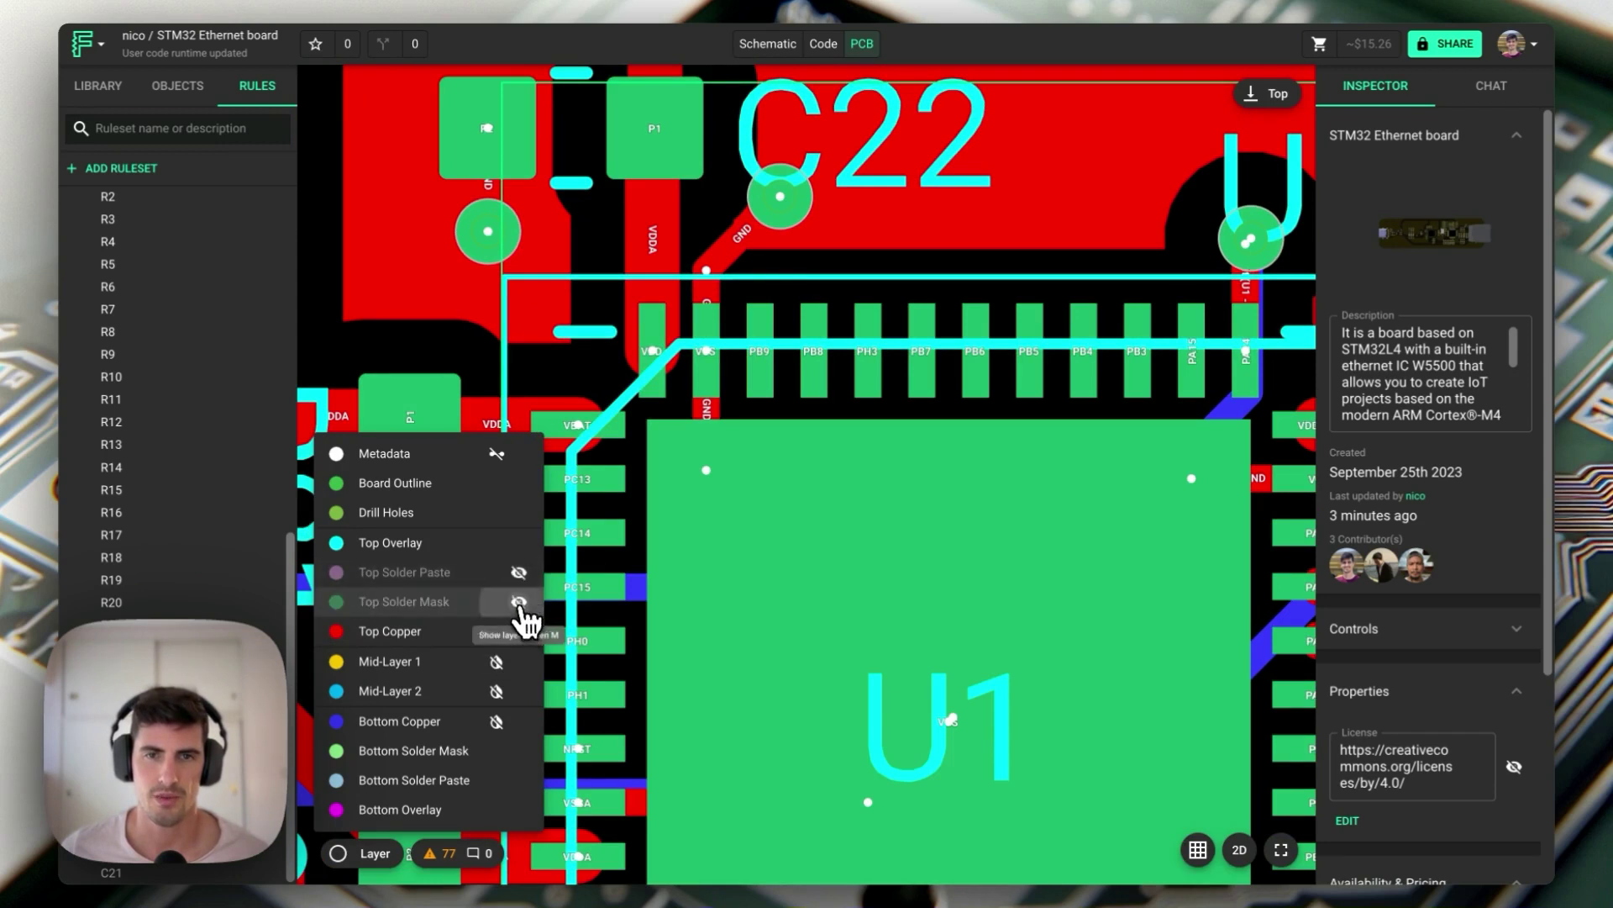
pyautogui.click(518, 602)
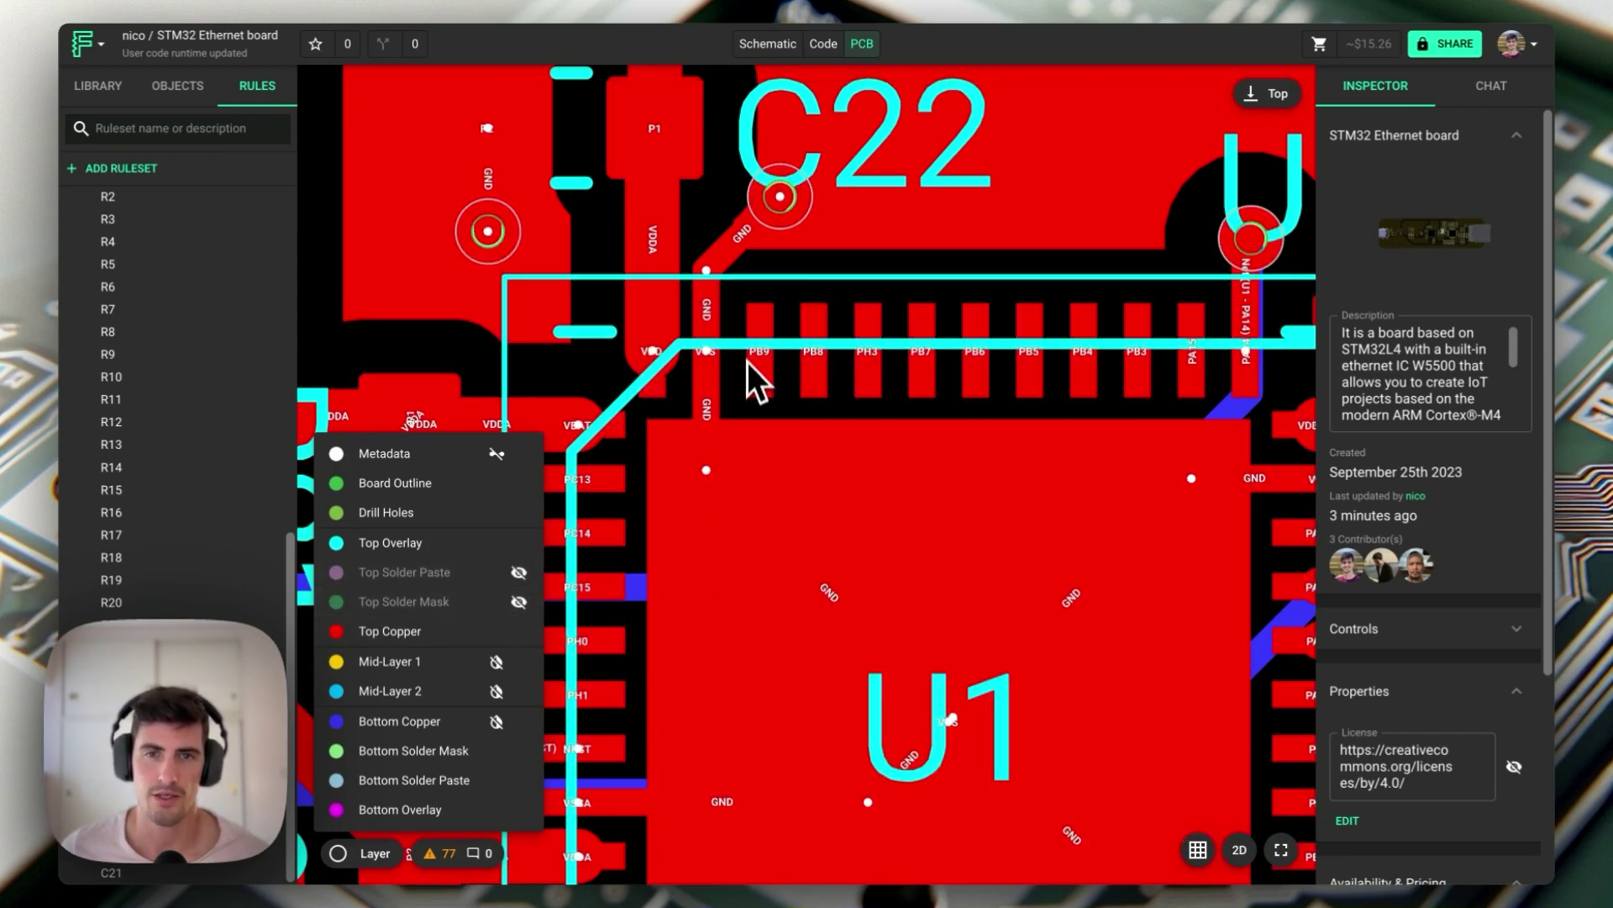
pyautogui.click(518, 573)
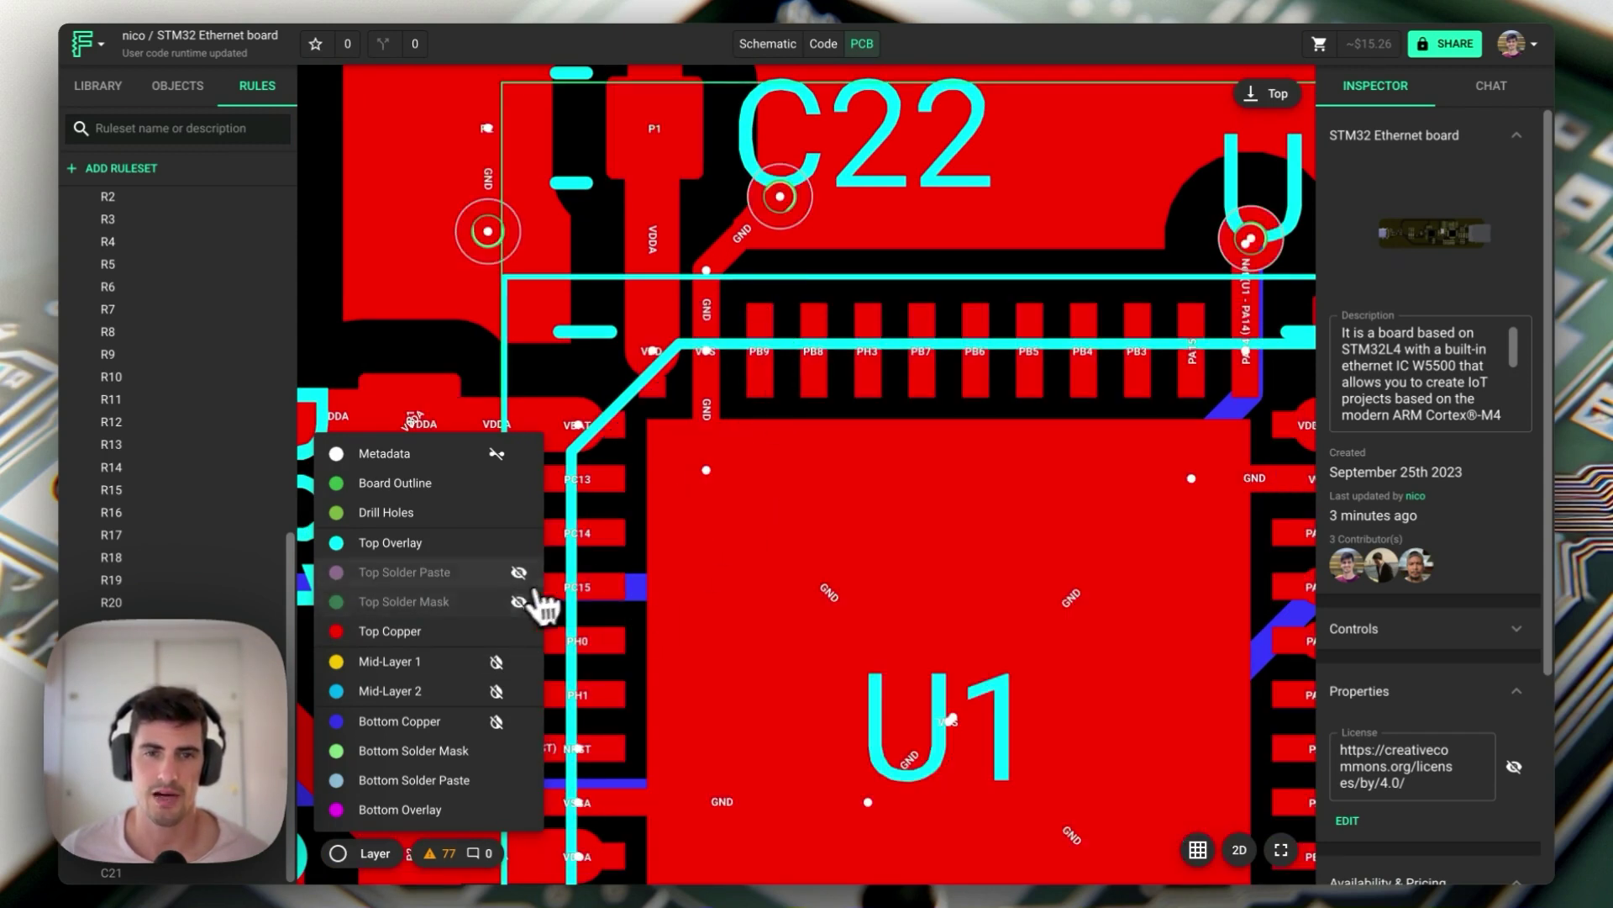
pyautogui.click(518, 601)
pyautogui.click(518, 572)
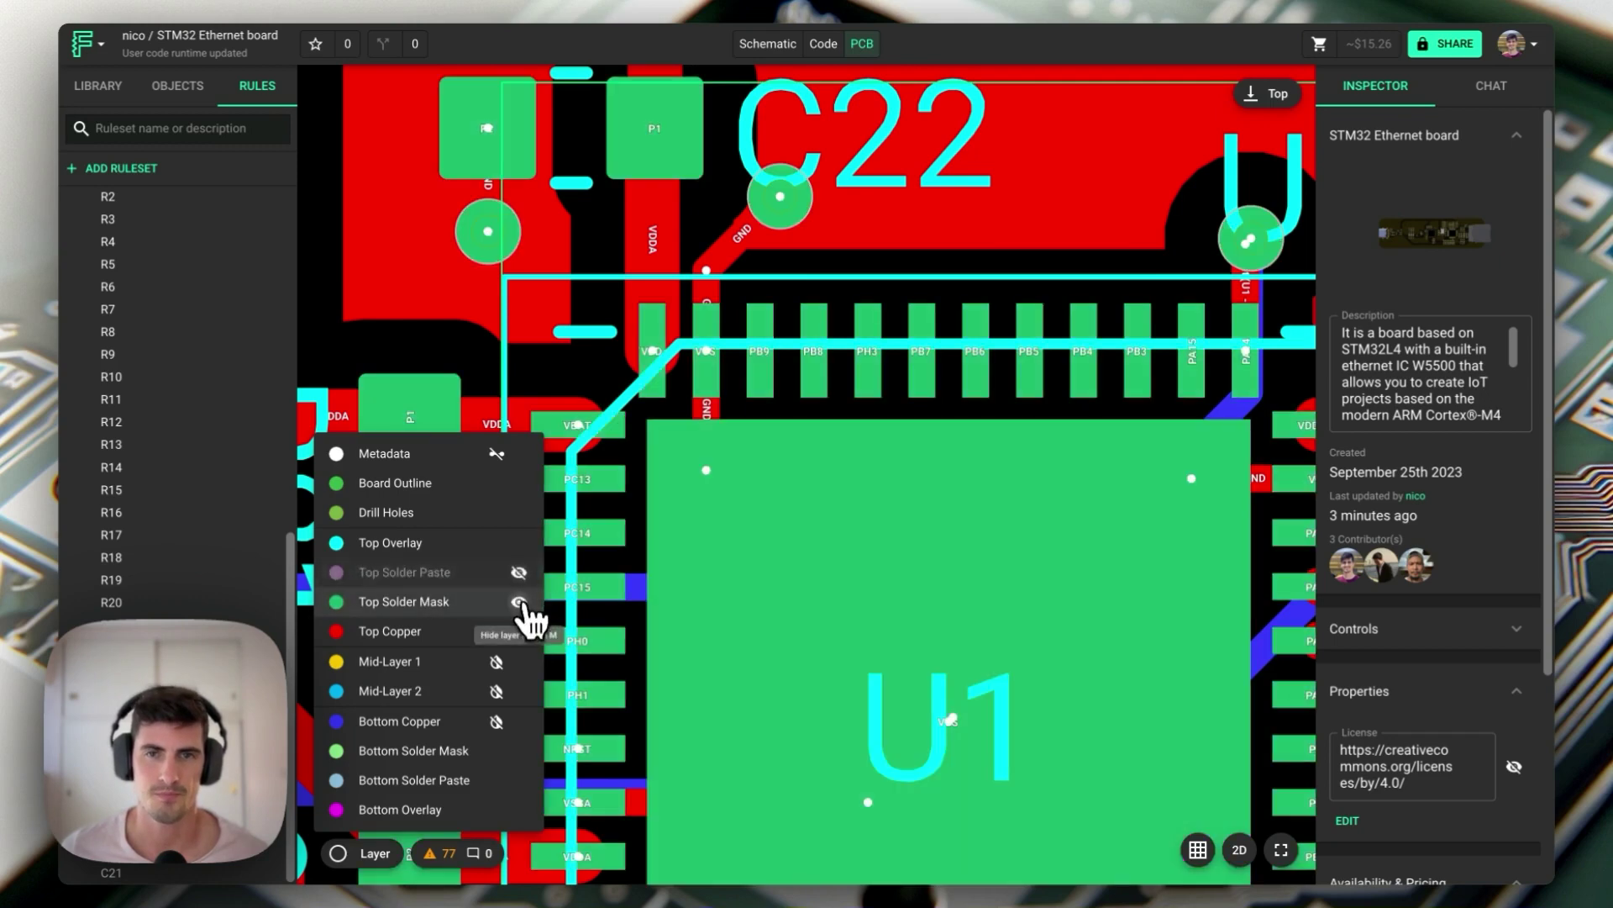
pyautogui.click(519, 601)
pyautogui.click(518, 572)
pyautogui.click(518, 601)
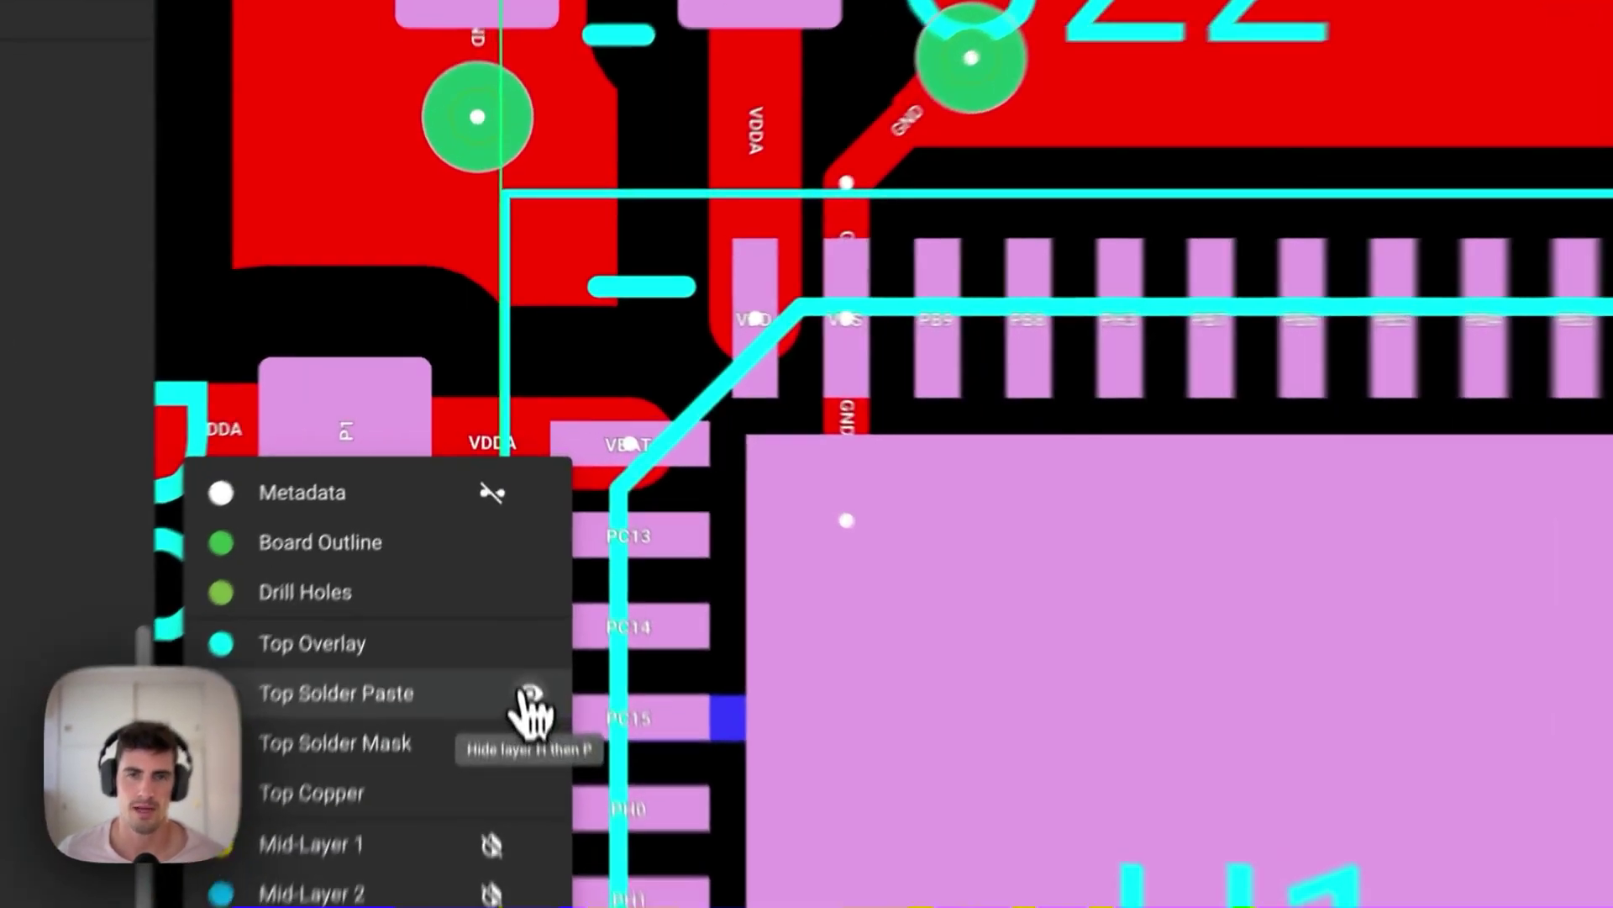
pyautogui.click(518, 573)
# Step: Hide Top Solder Mask and re-show Top Solder Paste so U1 pads appear pink
pyautogui.scroll(5, 756, 415)
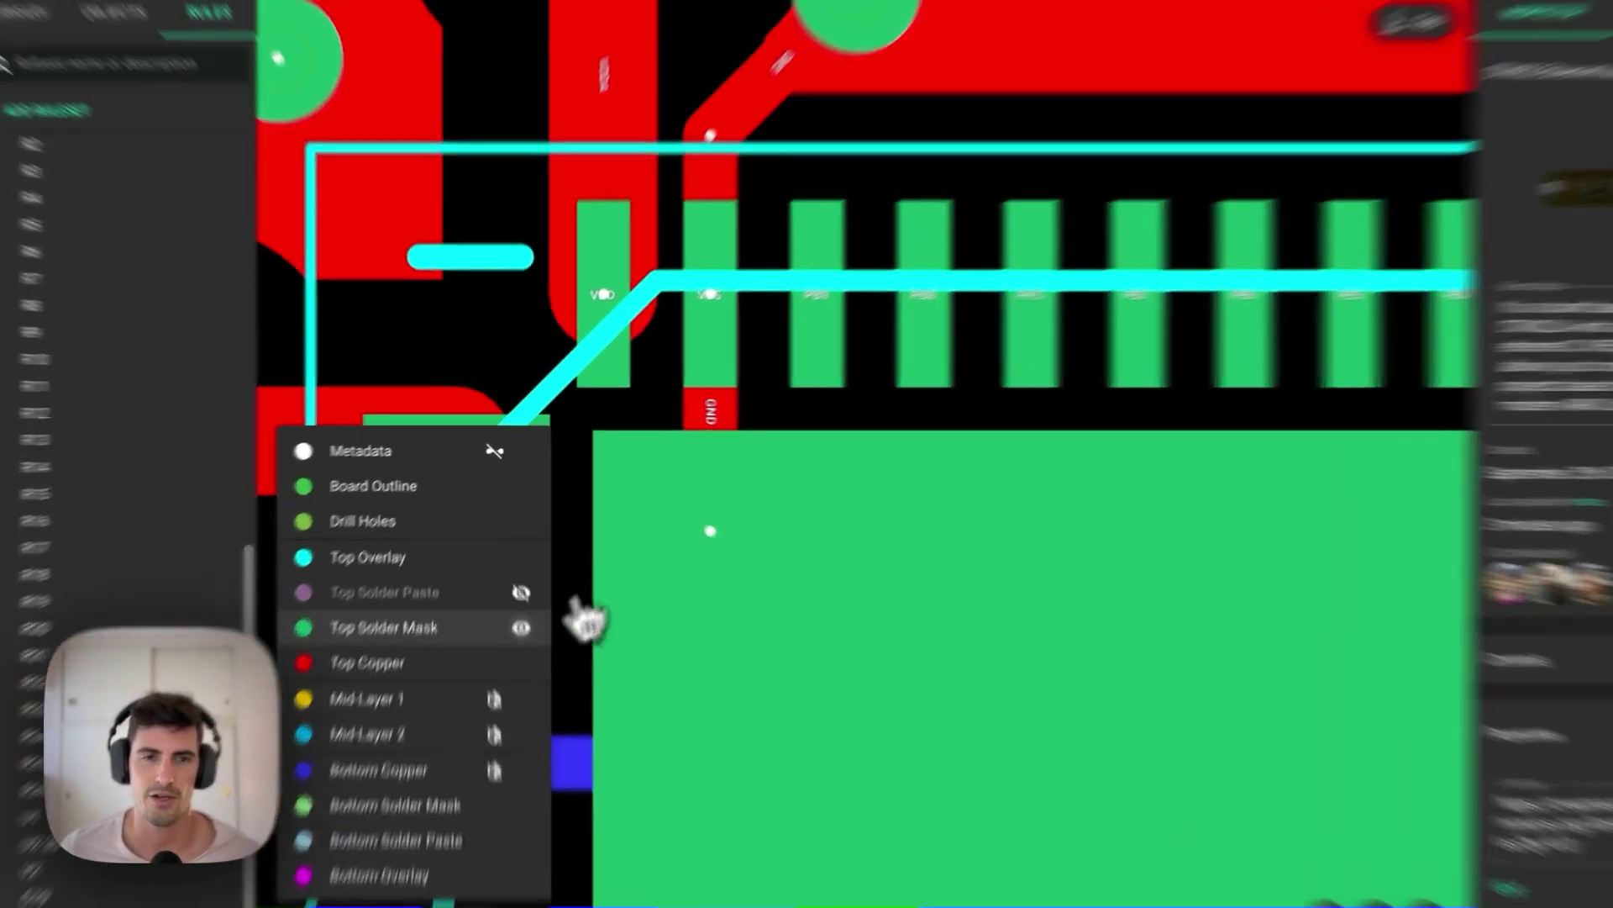
pyautogui.click(518, 601)
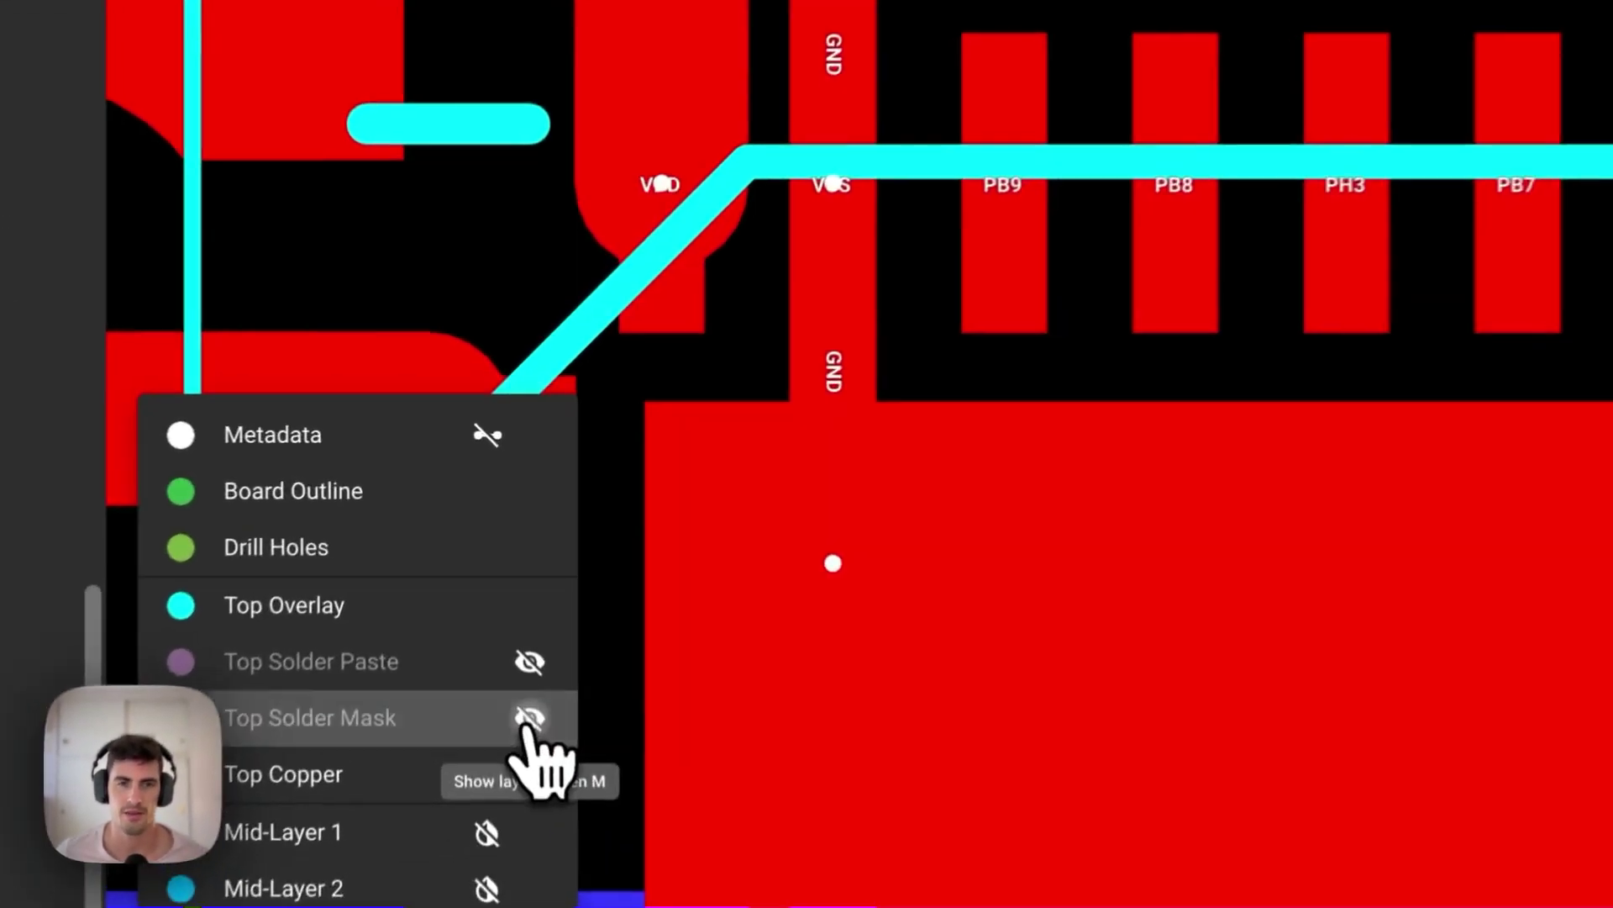
pyautogui.click(519, 601)
pyautogui.click(518, 601)
pyautogui.click(490, 675)
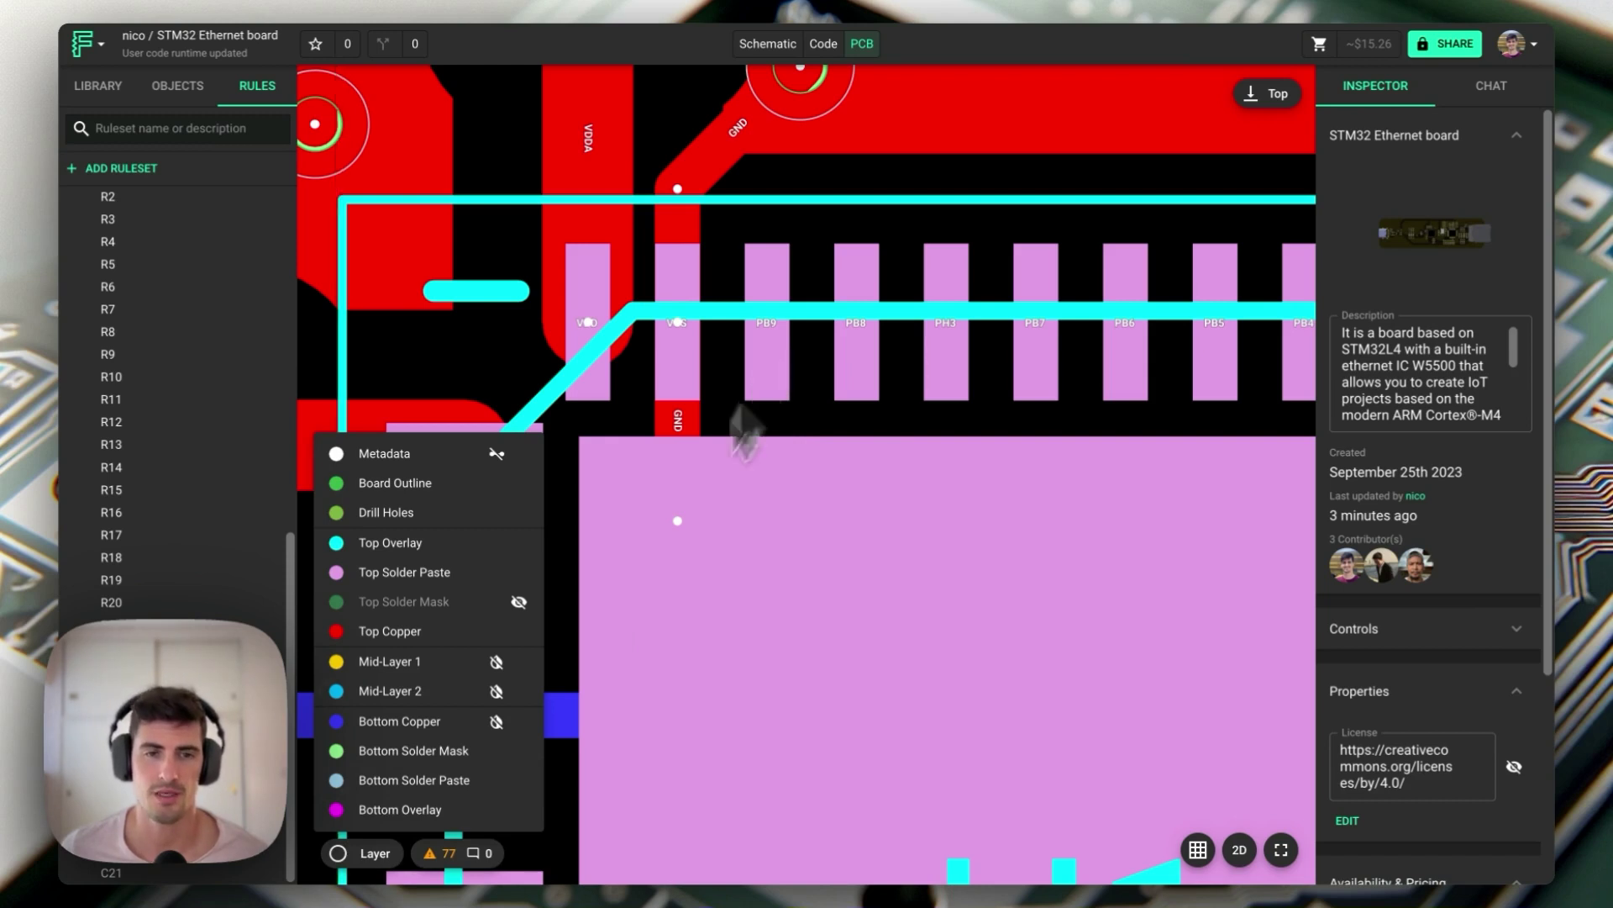
# Step: Close the layer list, add a new ruleset and rename it 'Top solder mask'
pyautogui.click(363, 853)
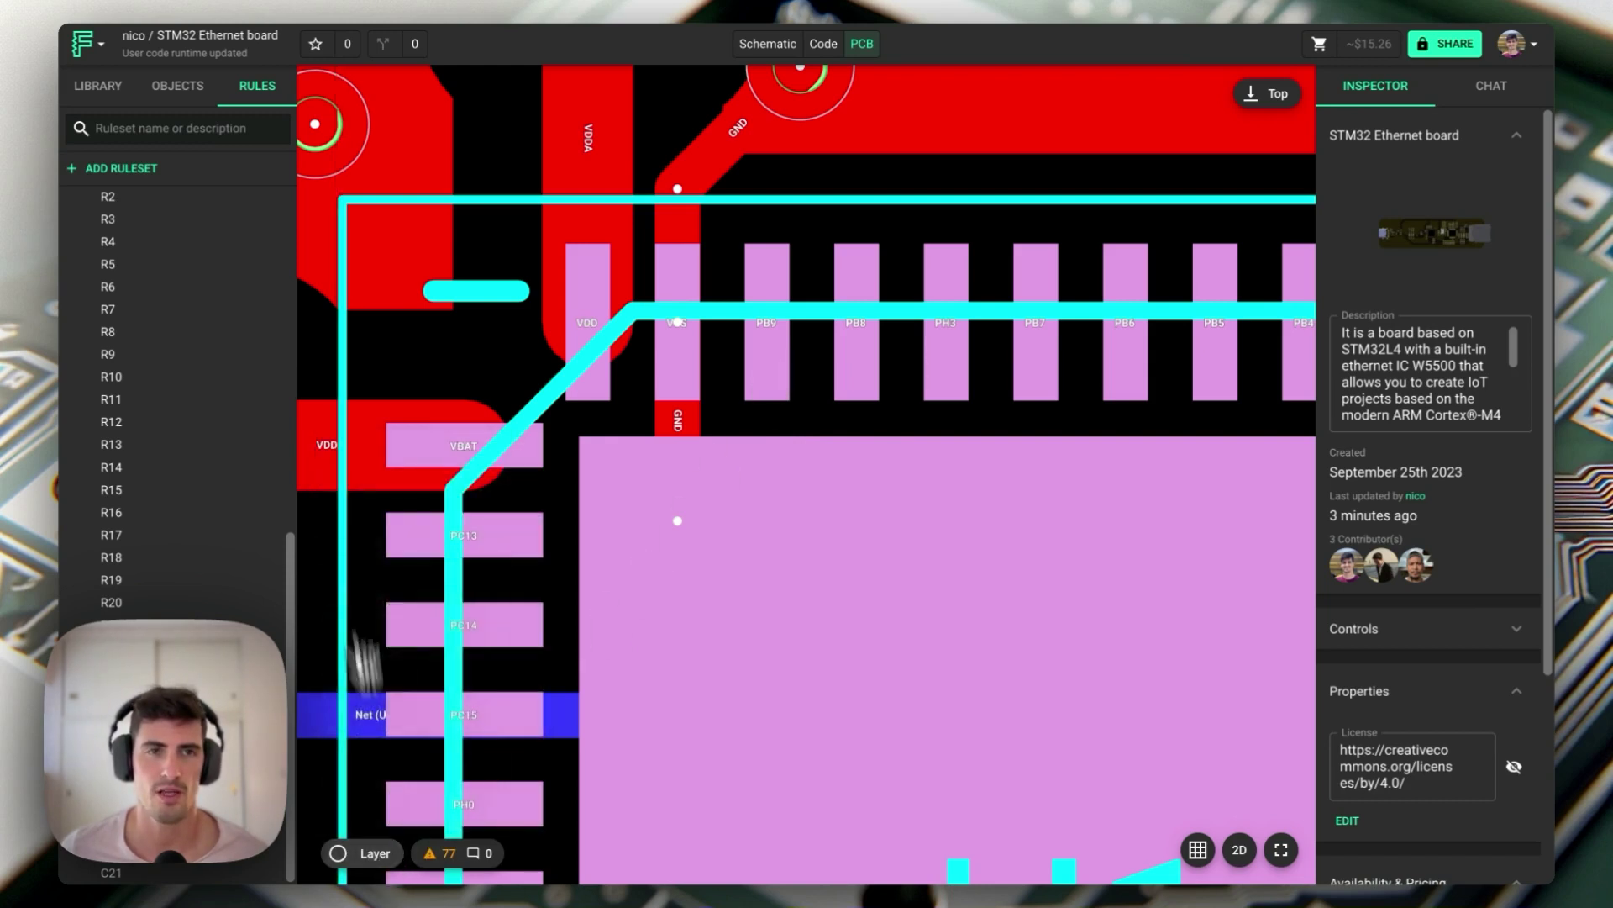
pyautogui.click(181, 164)
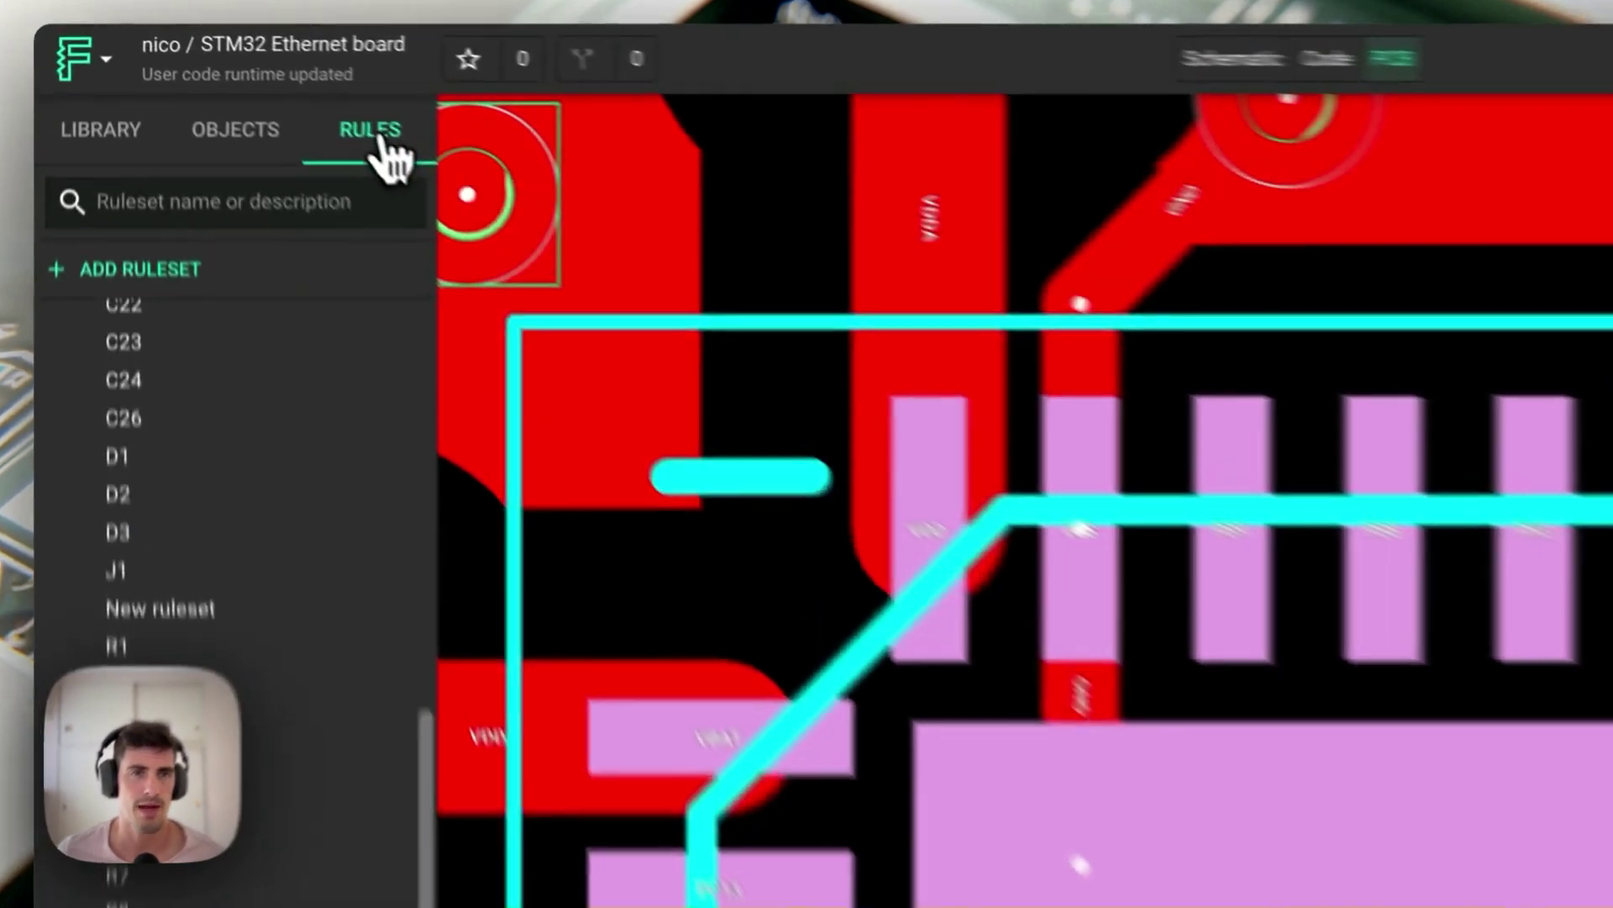
pyautogui.click(139, 269)
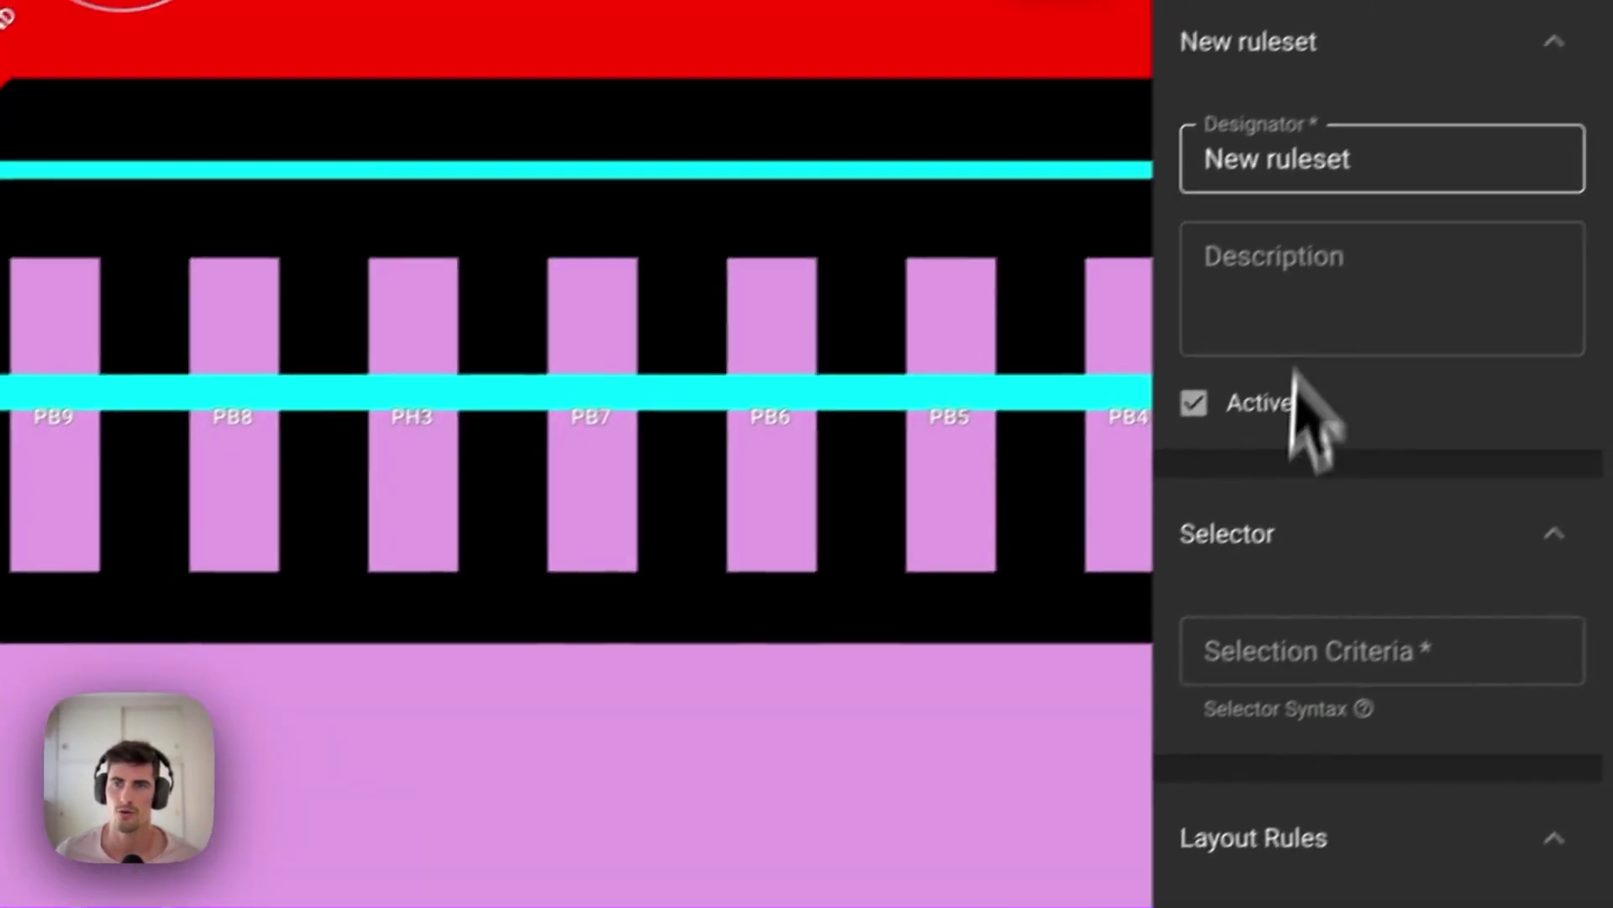
pyautogui.tripleClick(1331, 195)
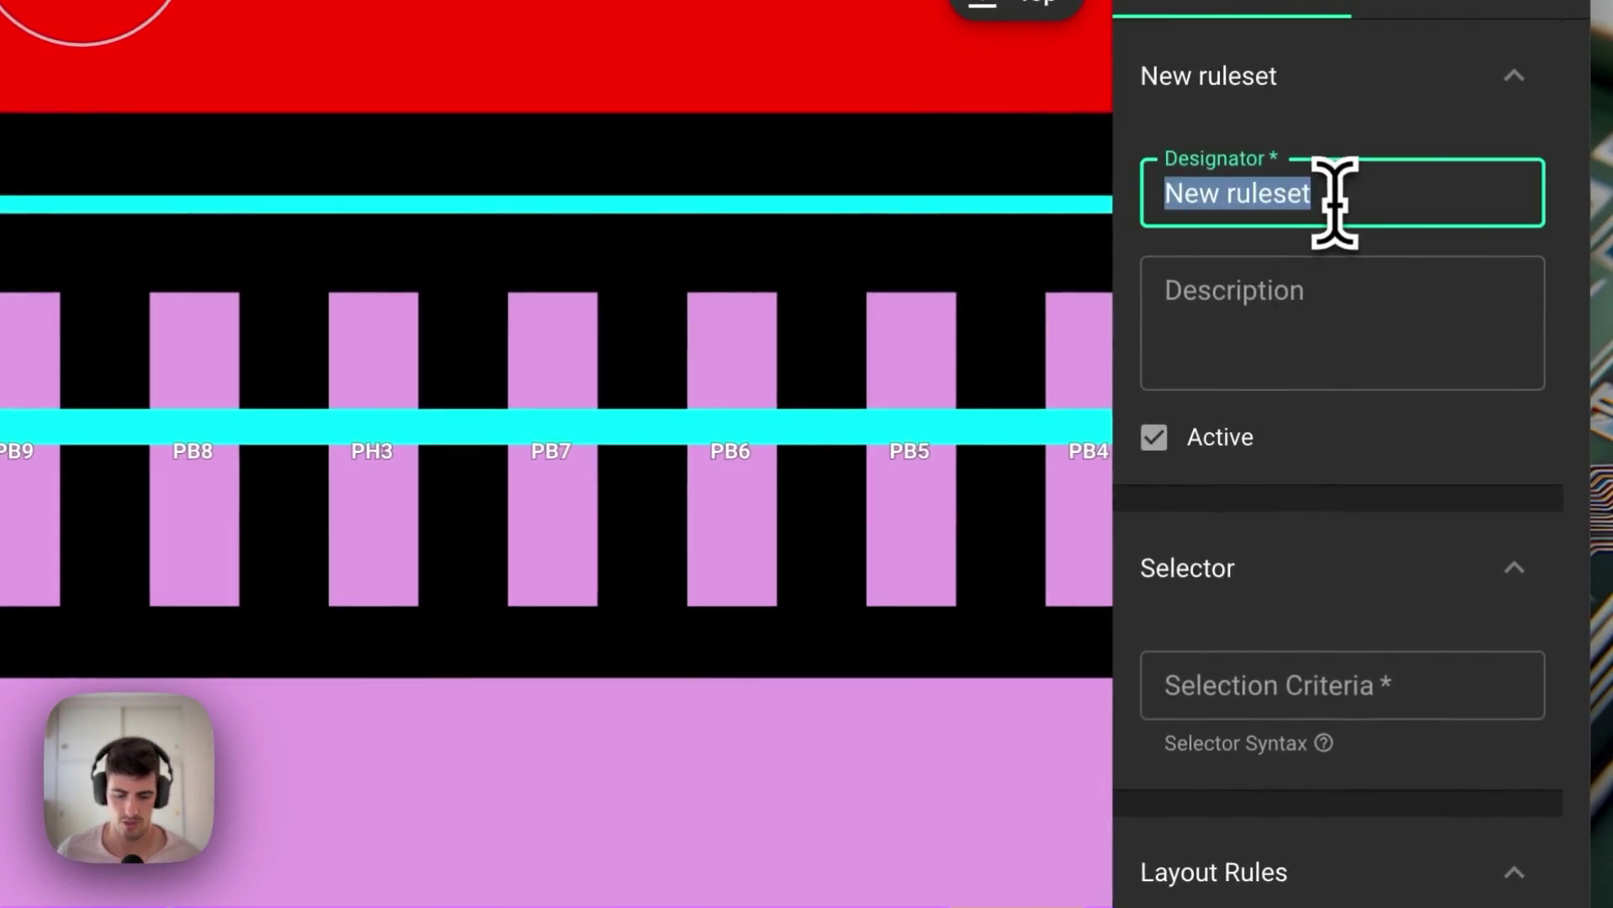
pyautogui.write('TO')
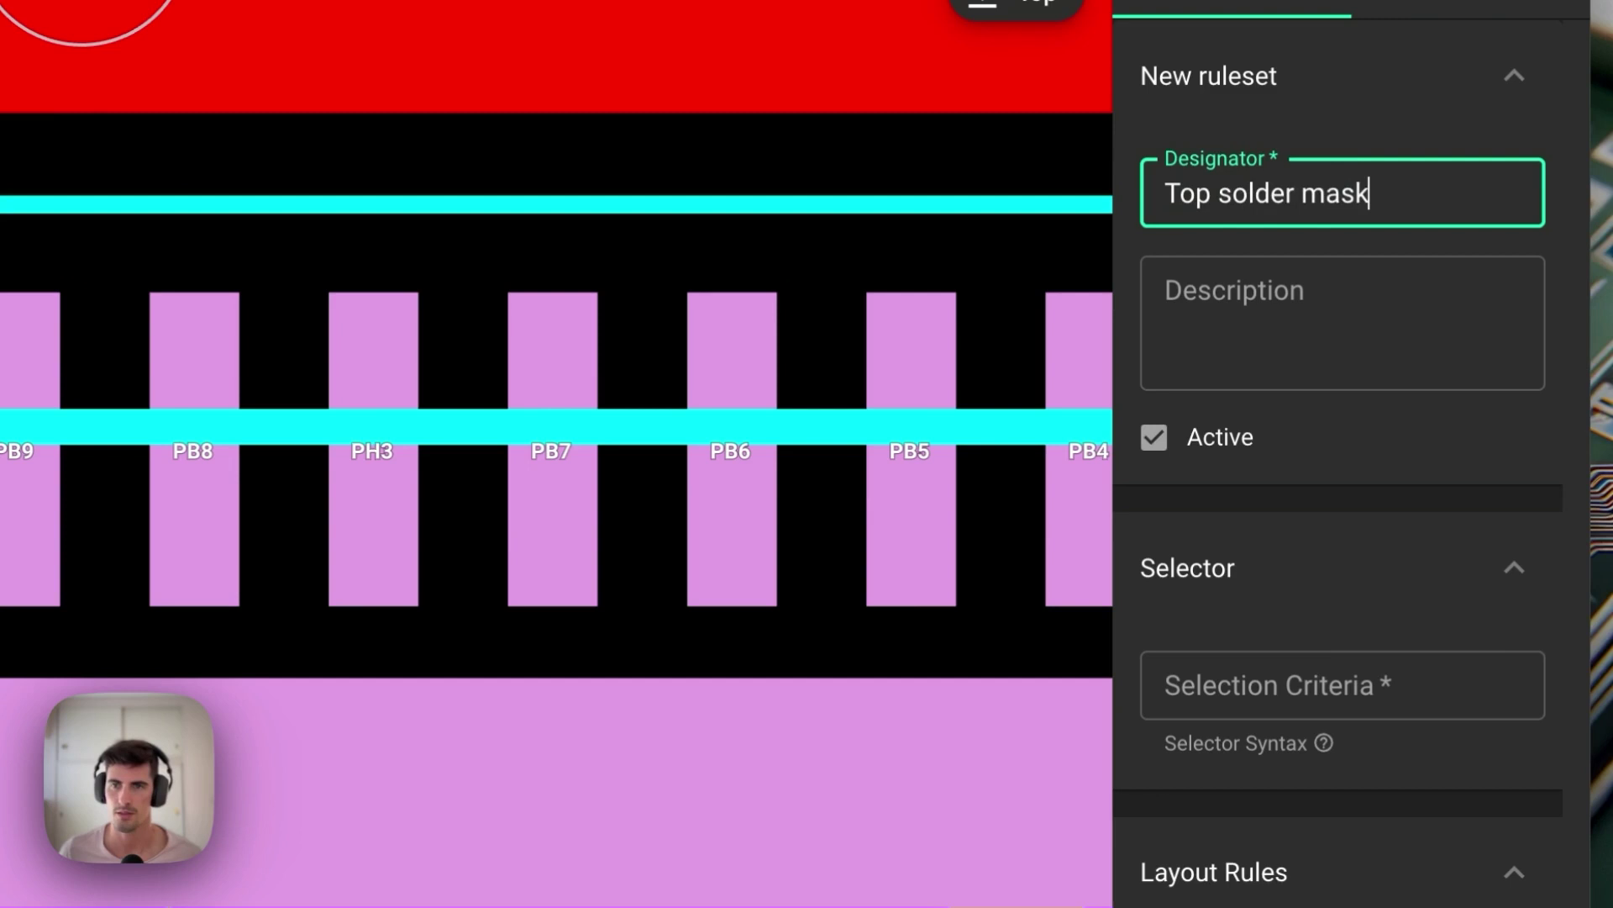
pyautogui.write('p solder mask')
# Step: Target the ruleset at pads and add the Solder Mask Expansion rule
pyautogui.click(1312, 679)
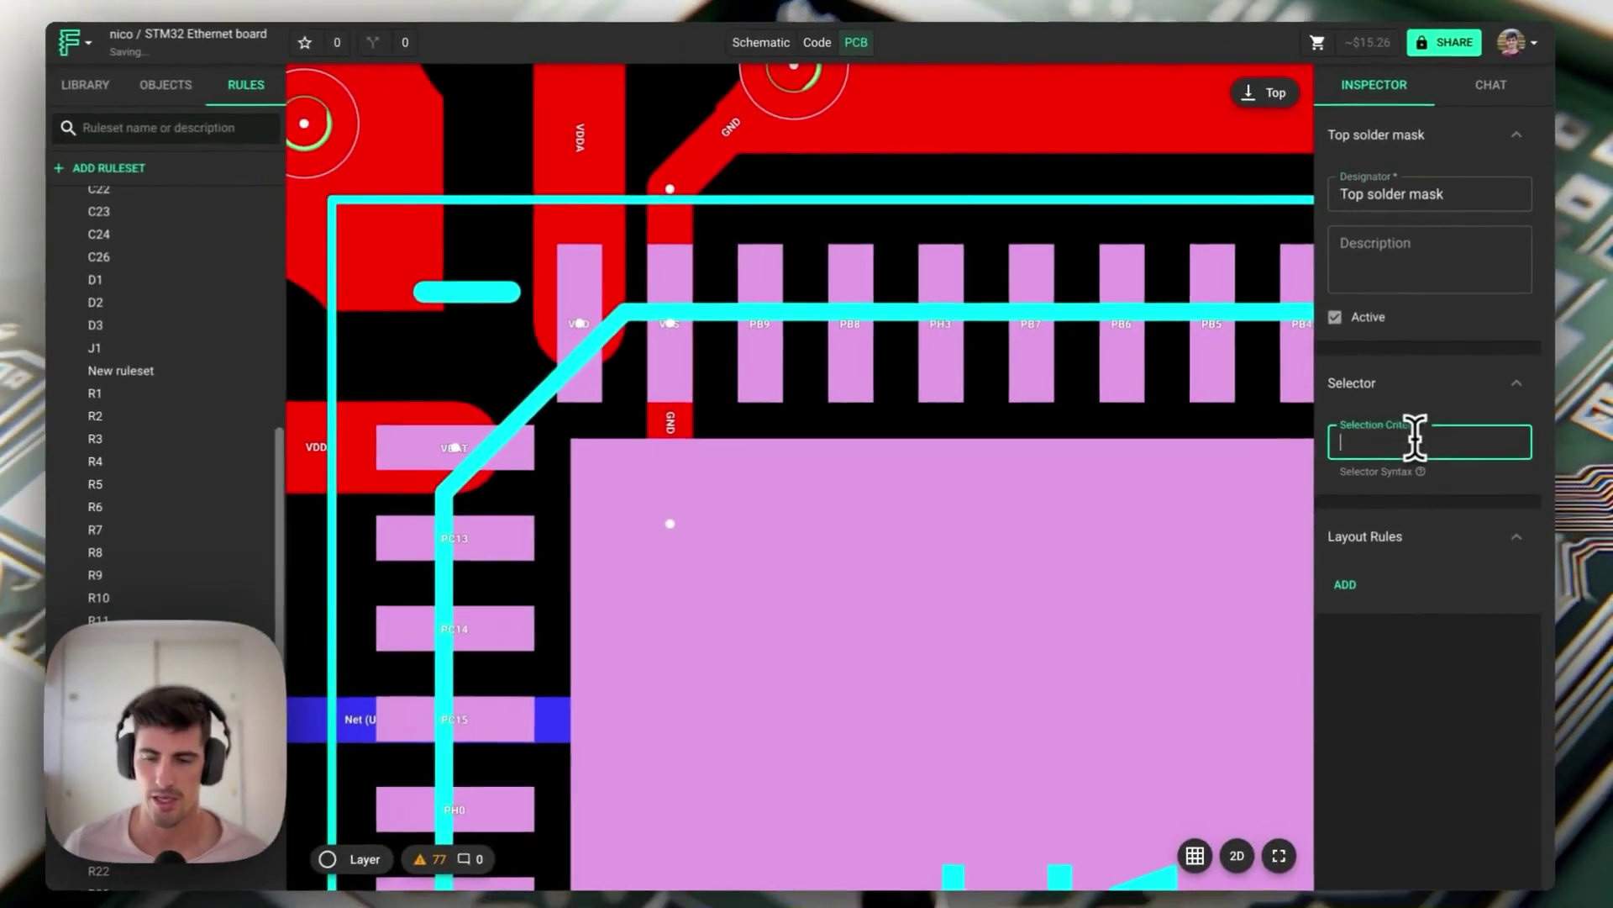
pyautogui.write('pad')
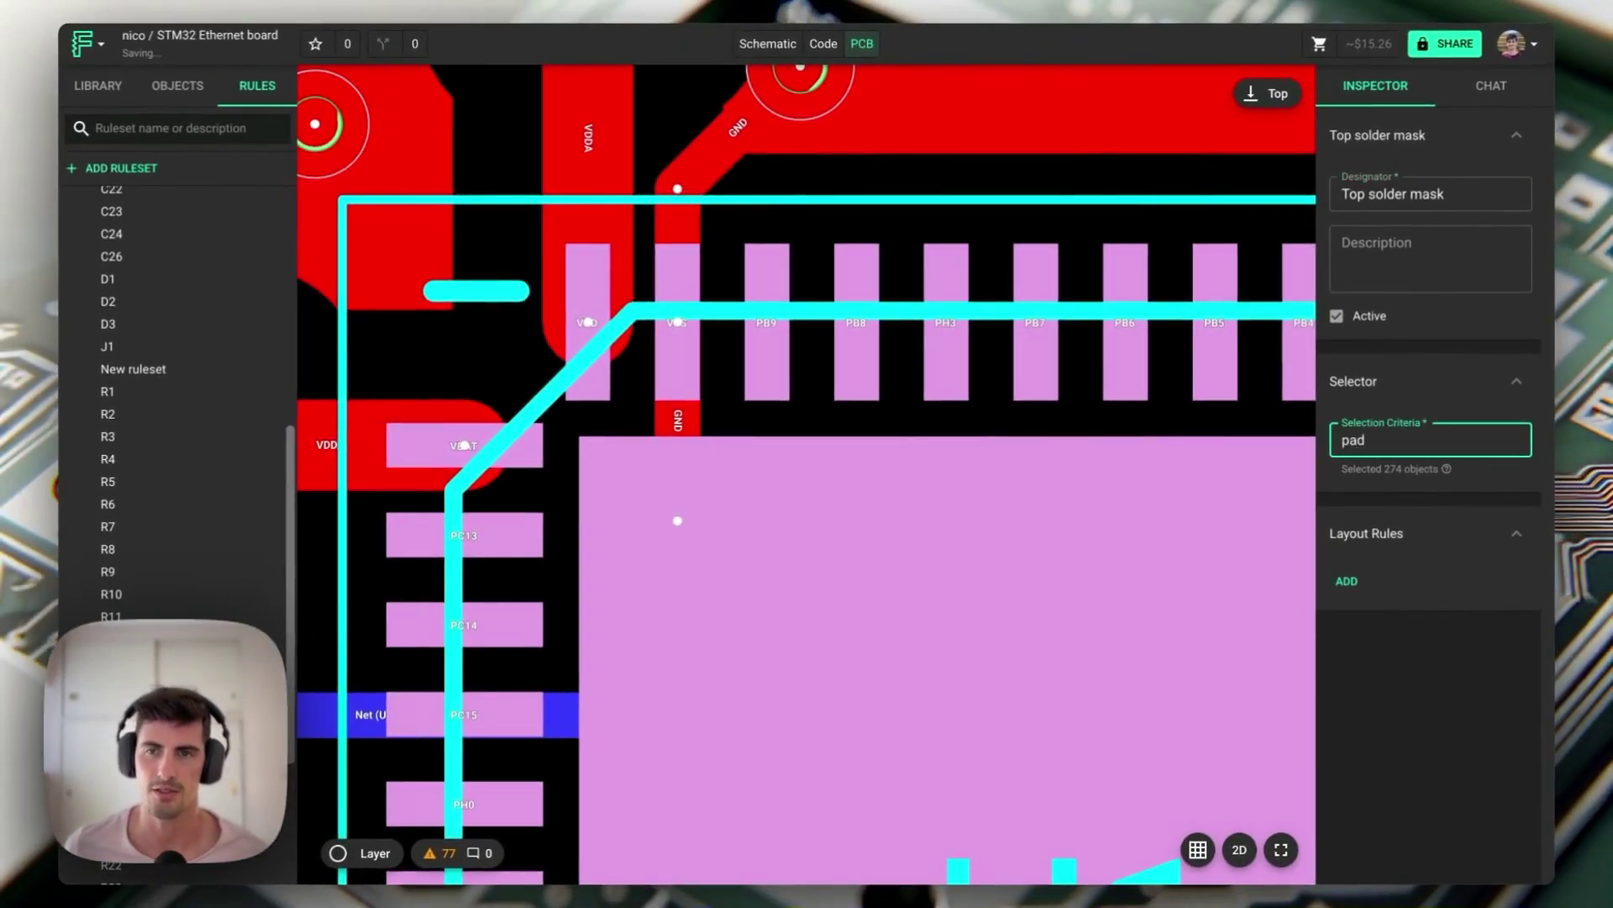
pyautogui.click(1347, 581)
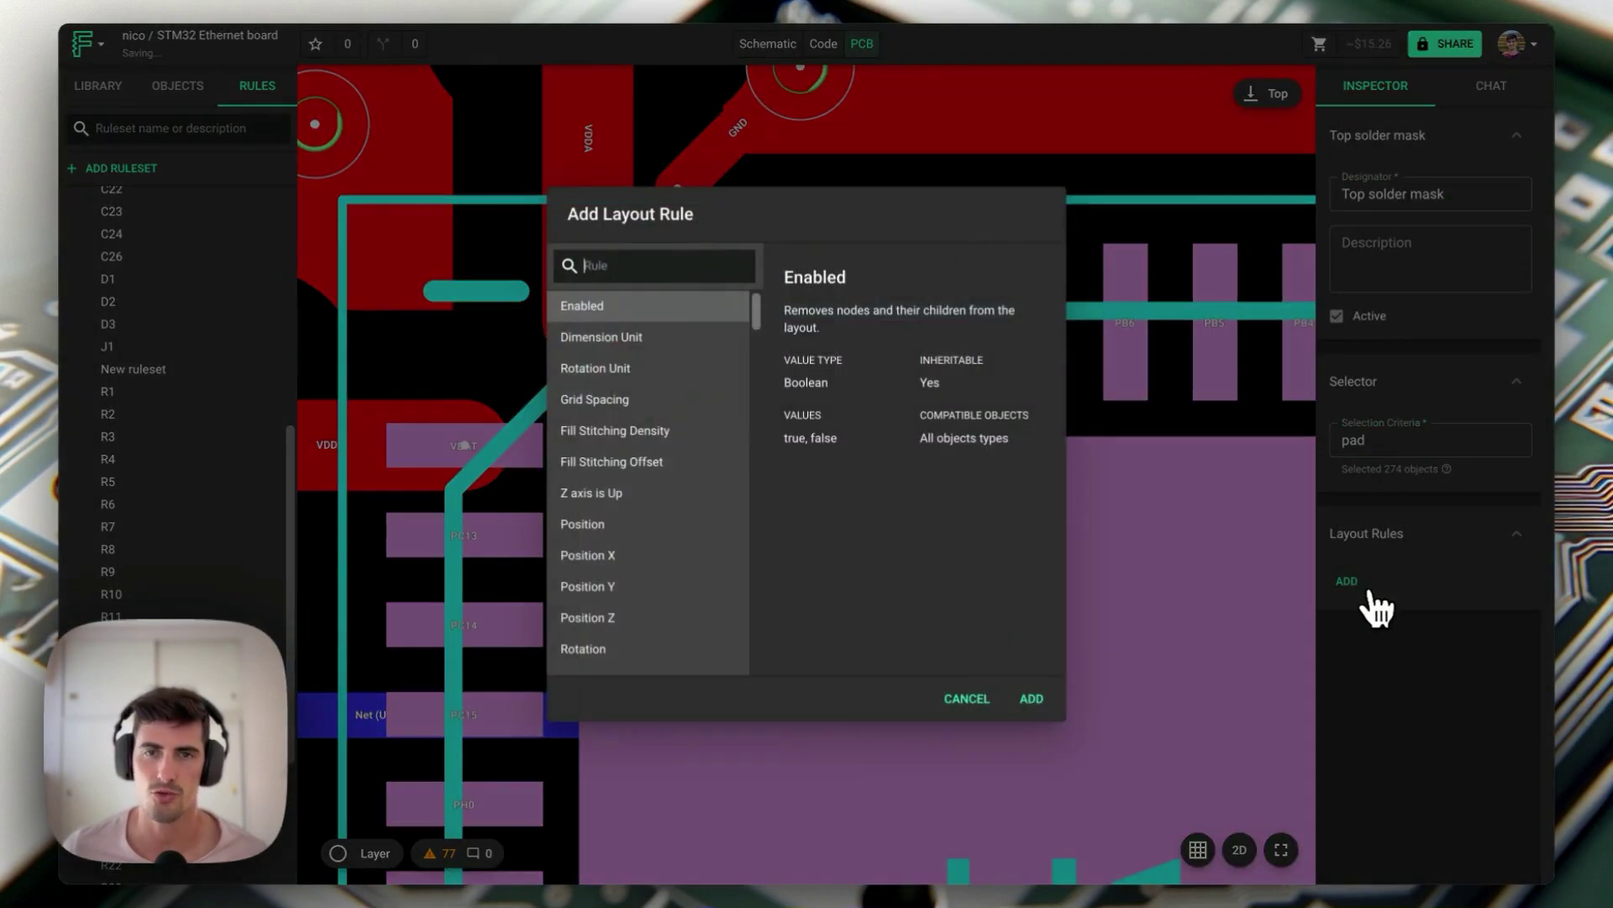
pyautogui.write('mask')
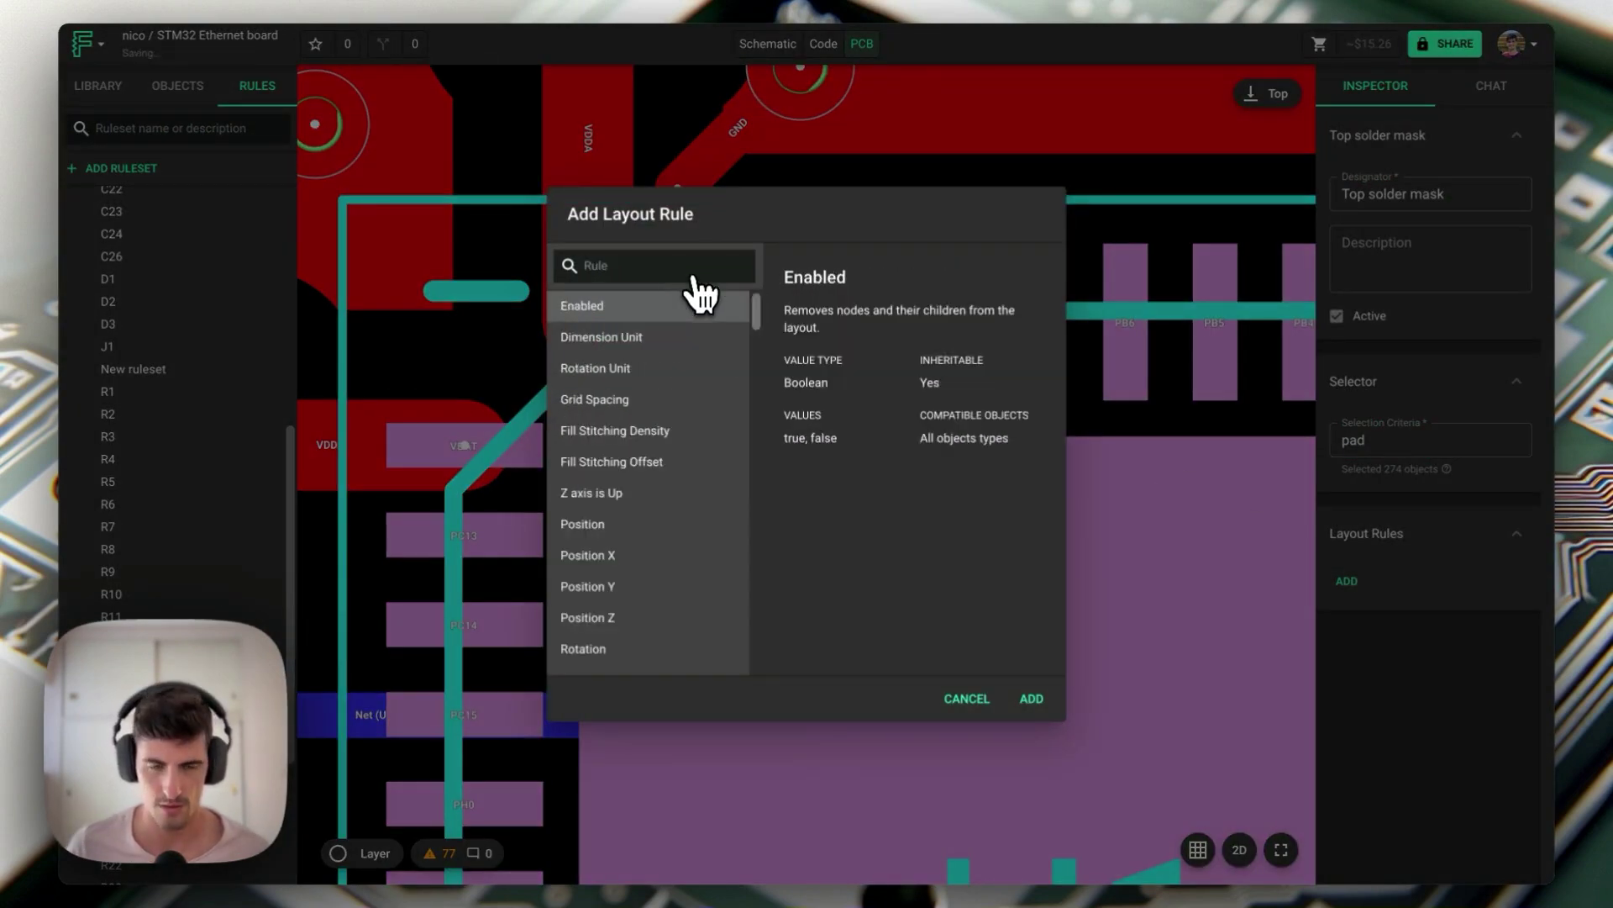
pyautogui.write('mask')
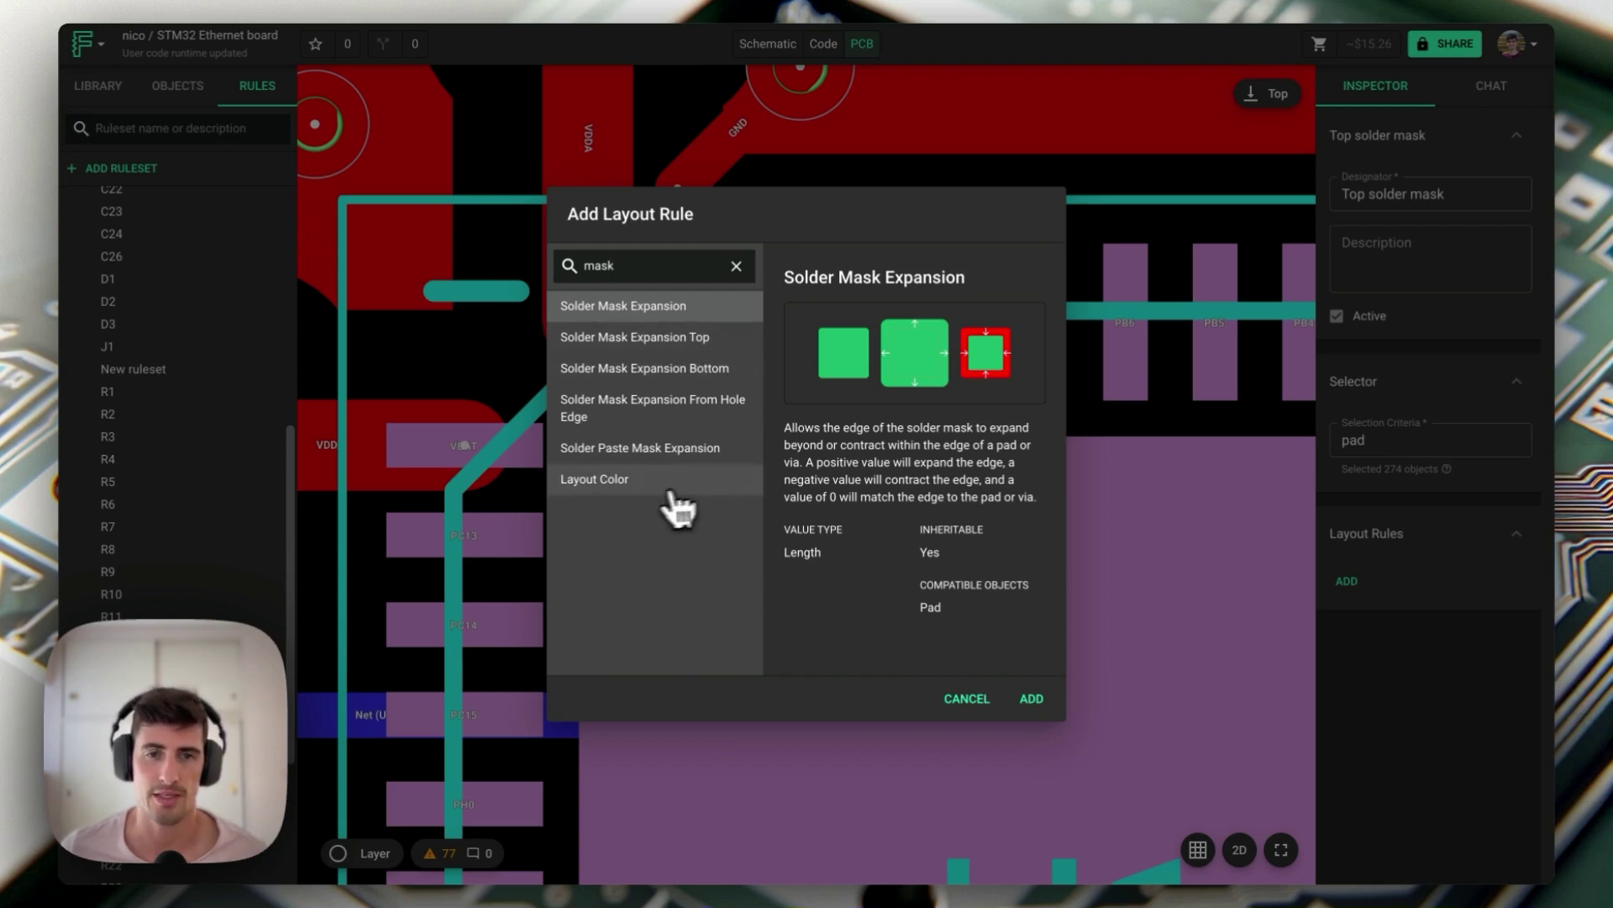
pyautogui.click(1032, 698)
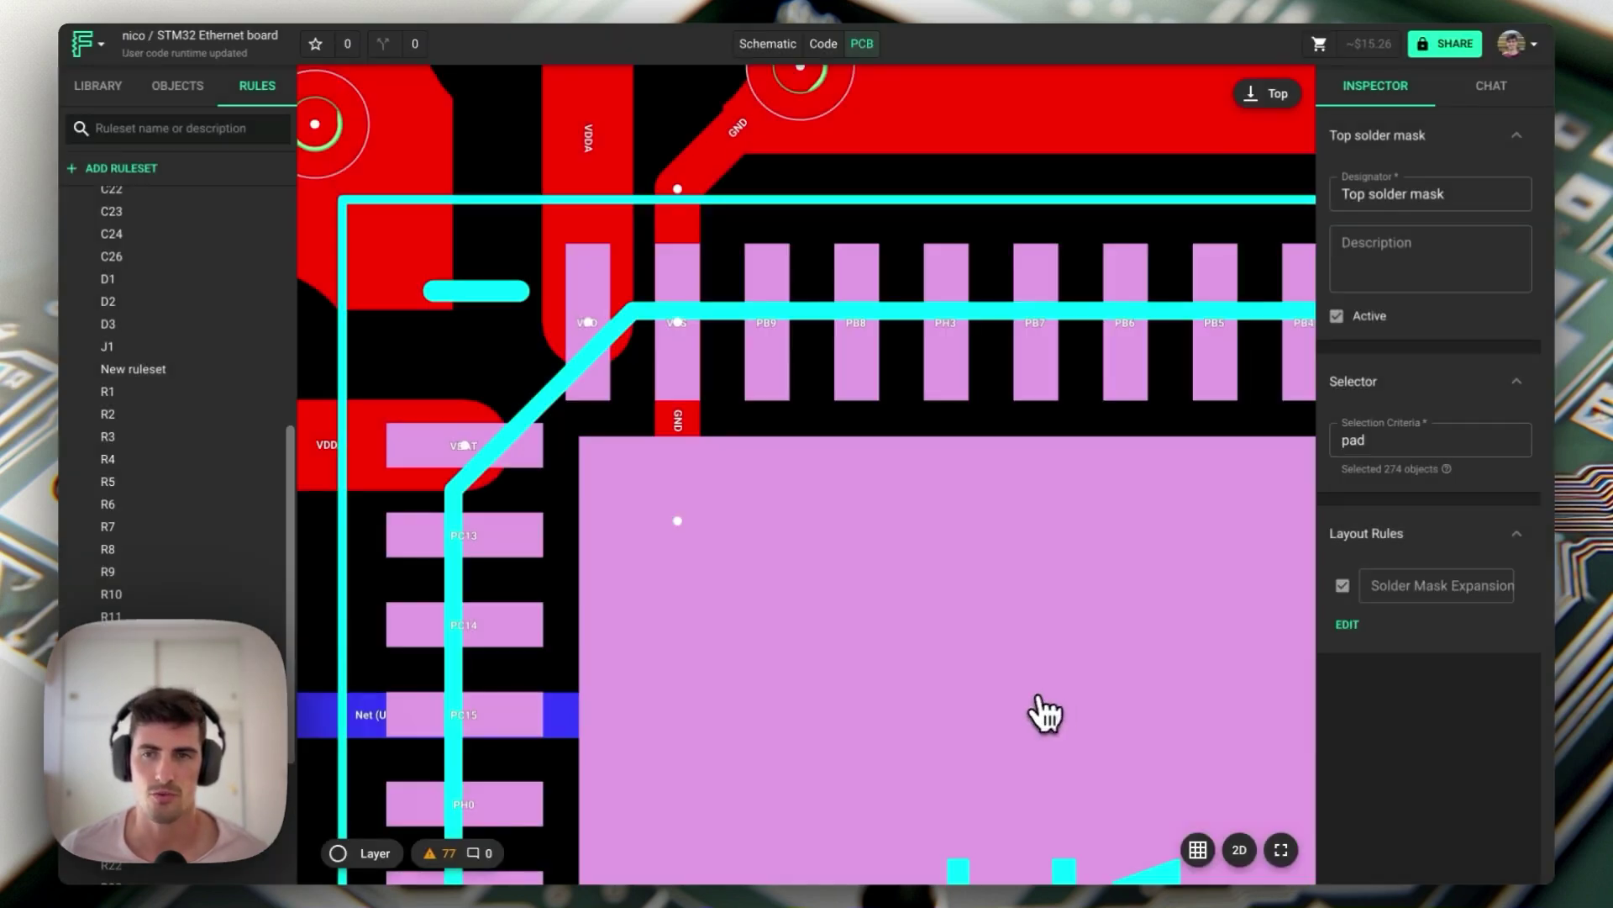
# Step: Add the Solder Paste Mask Expansion rule and finish editing the rule list
pyautogui.click(1346, 610)
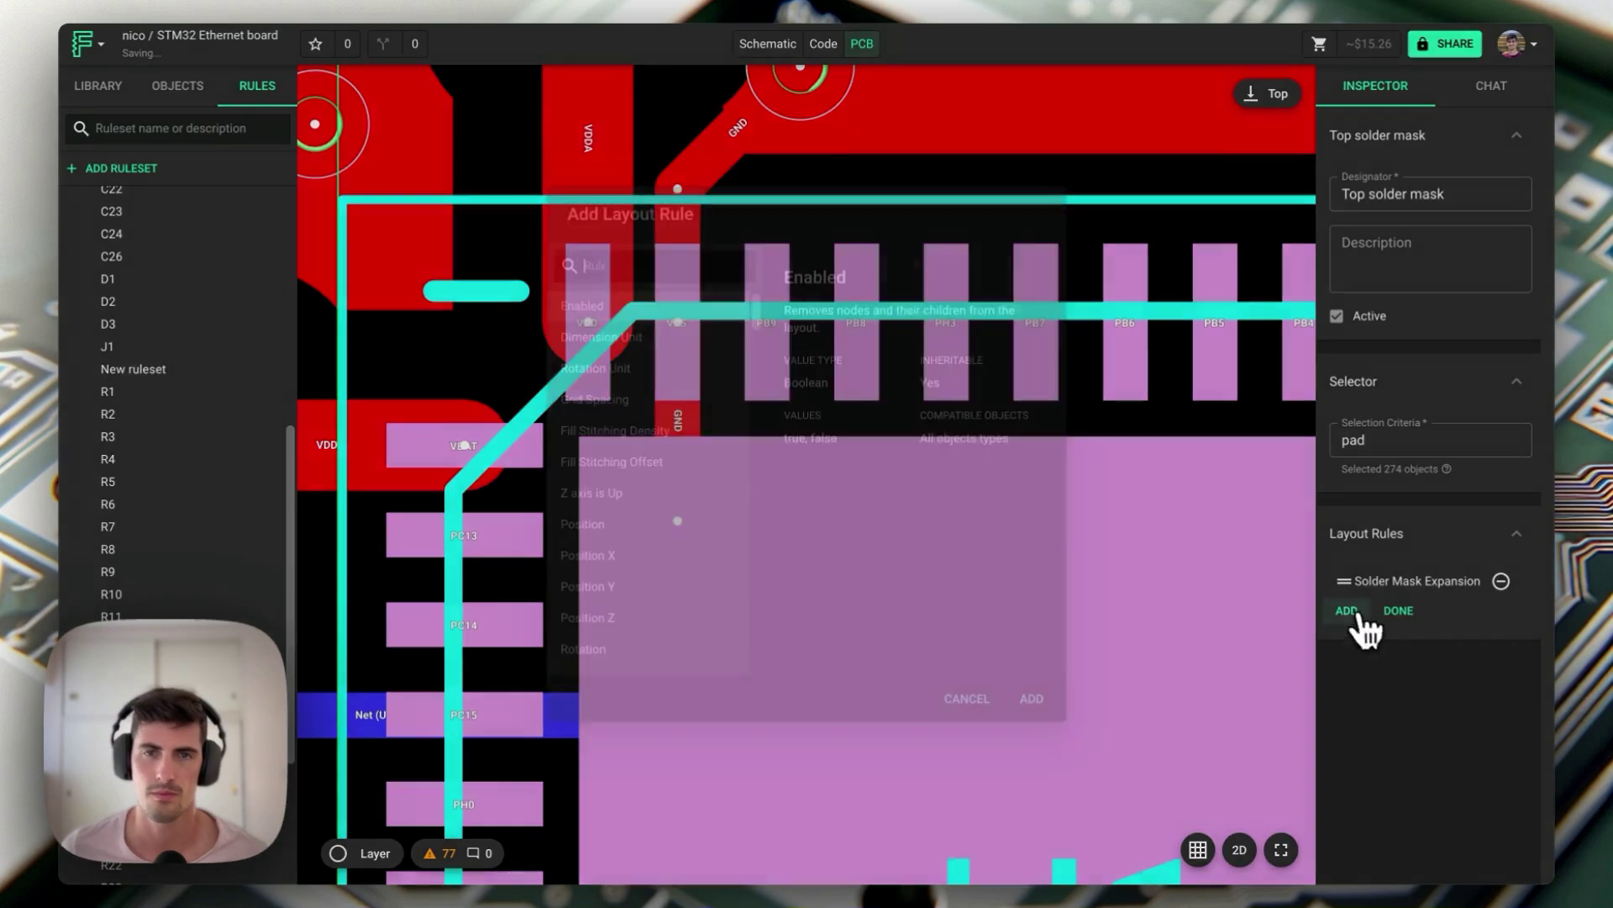
pyautogui.write('mask')
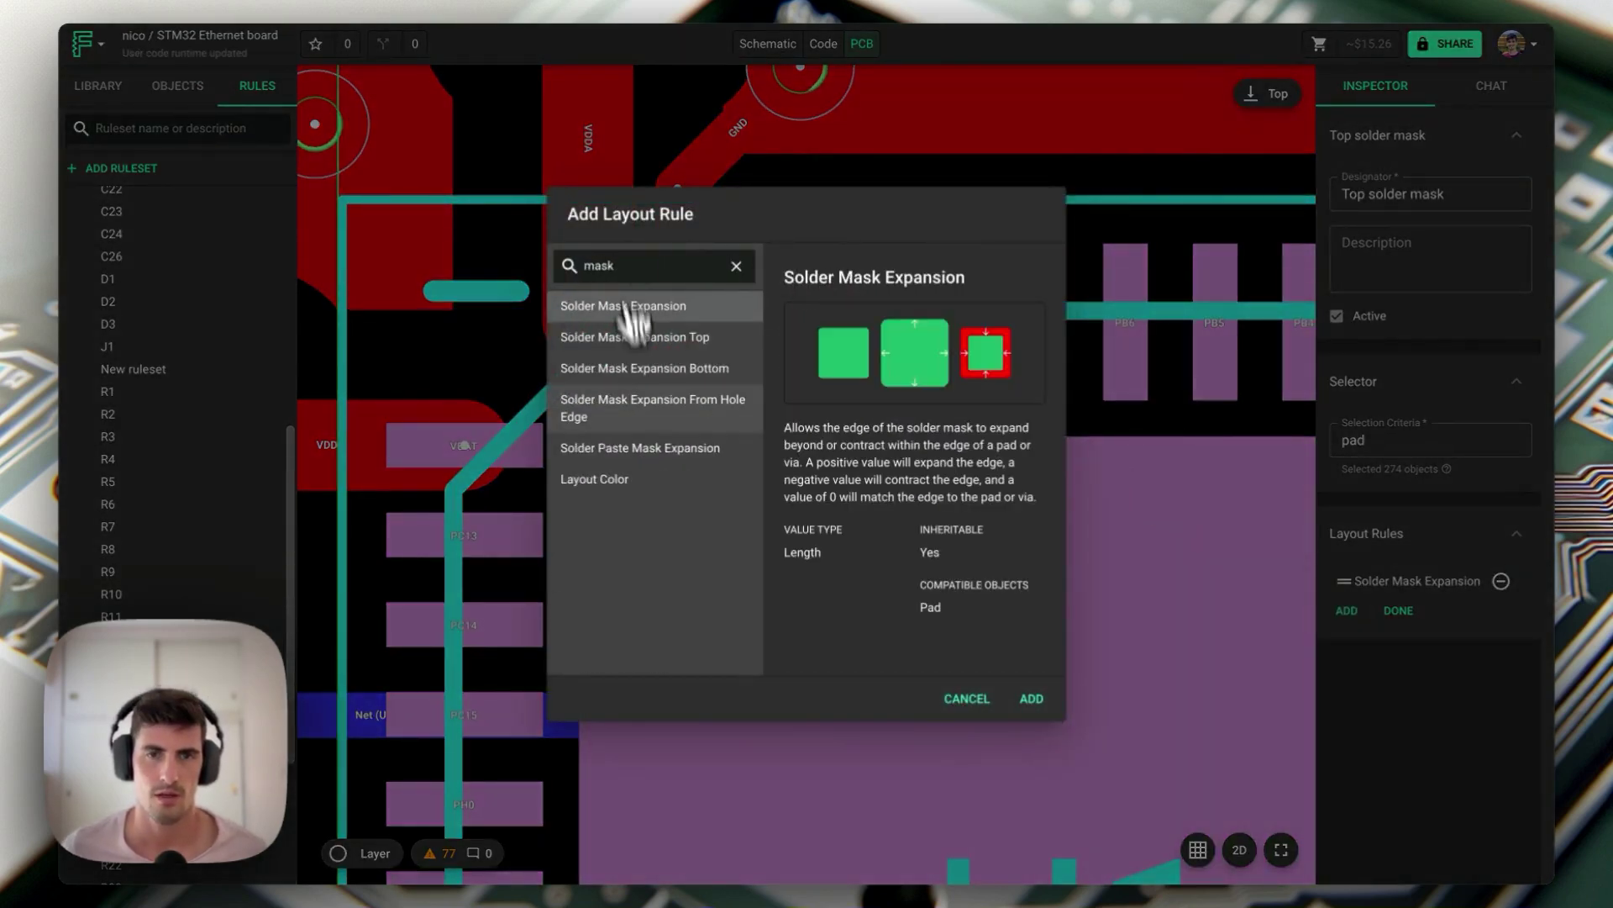
pyautogui.click(656, 454)
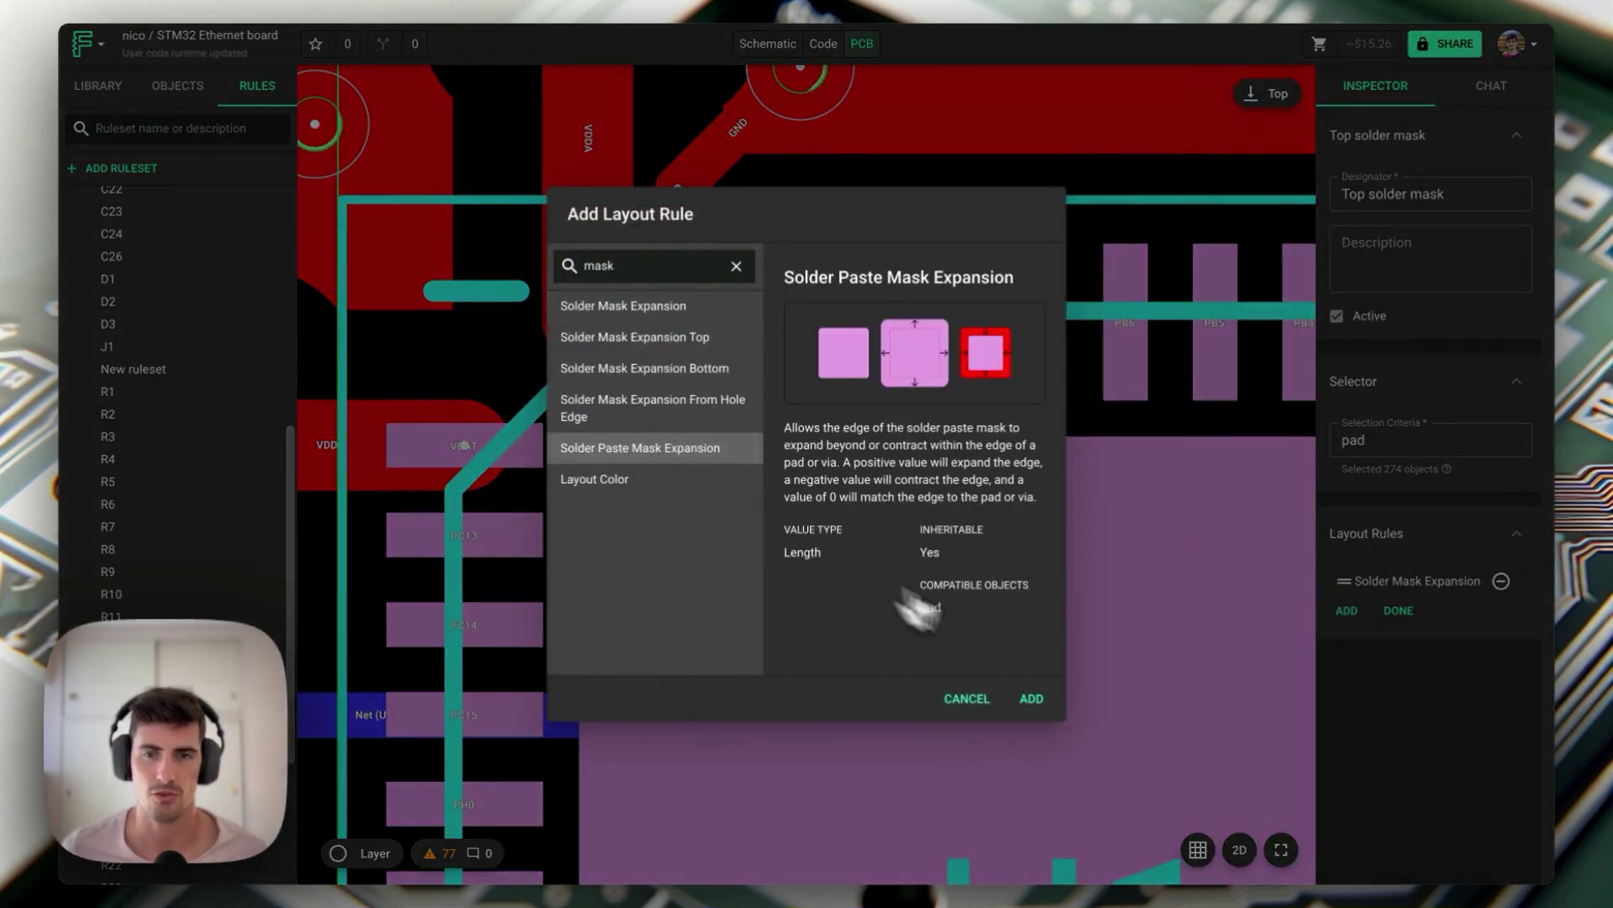
pyautogui.click(1031, 699)
pyautogui.click(1416, 664)
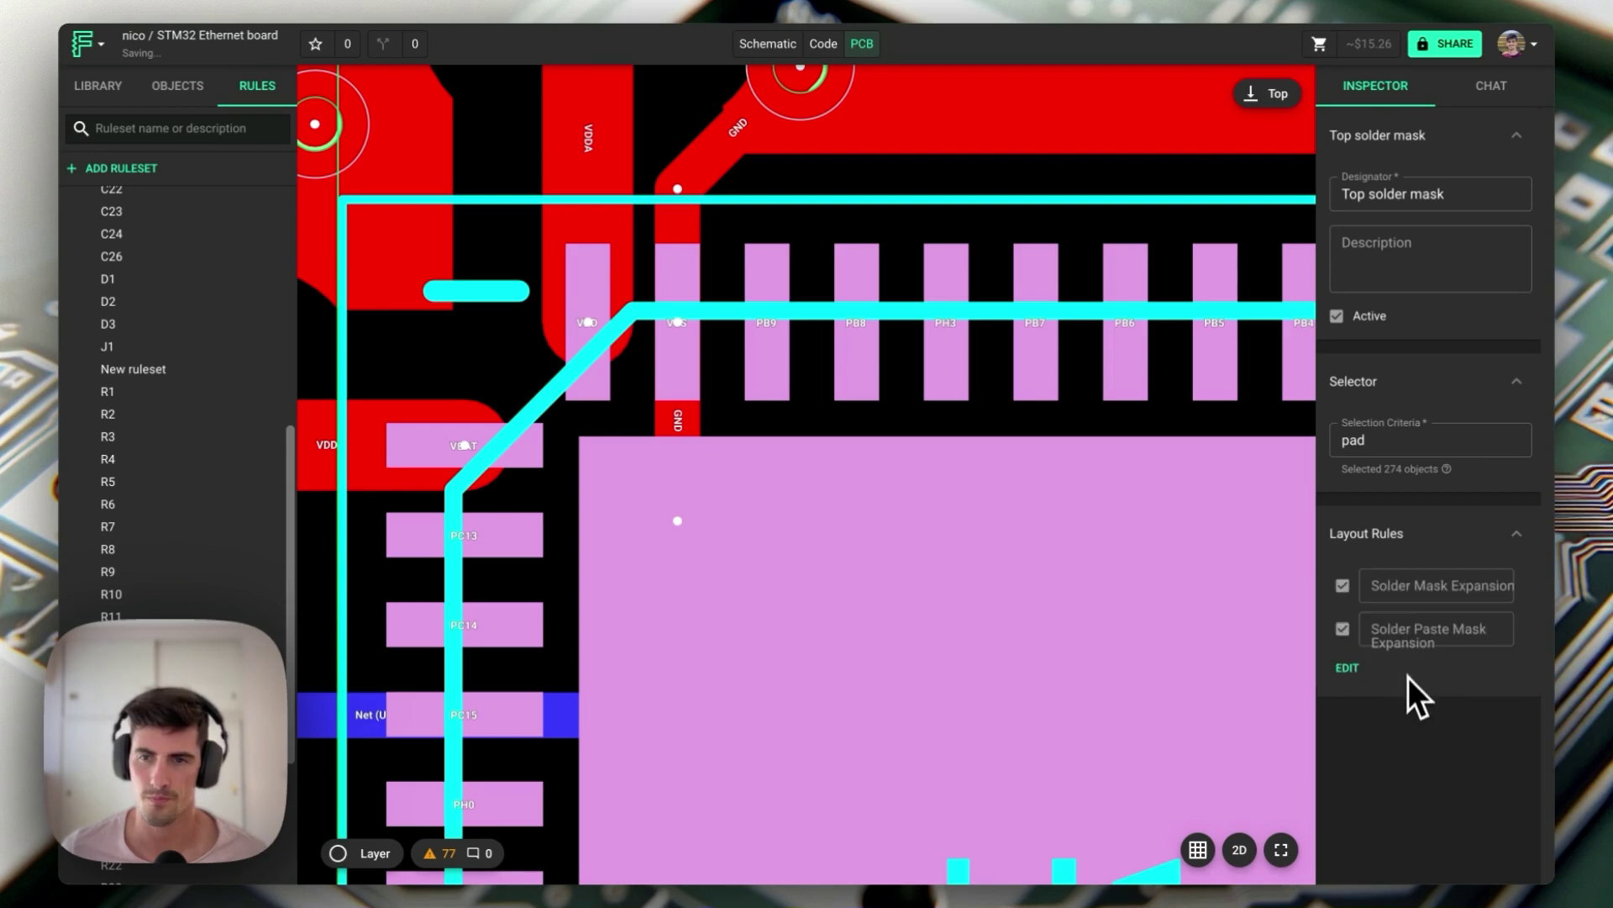
# Step: Enter '0.1mm !important' as the Solder Mask Expansion value and commit it
pyautogui.click(1418, 580)
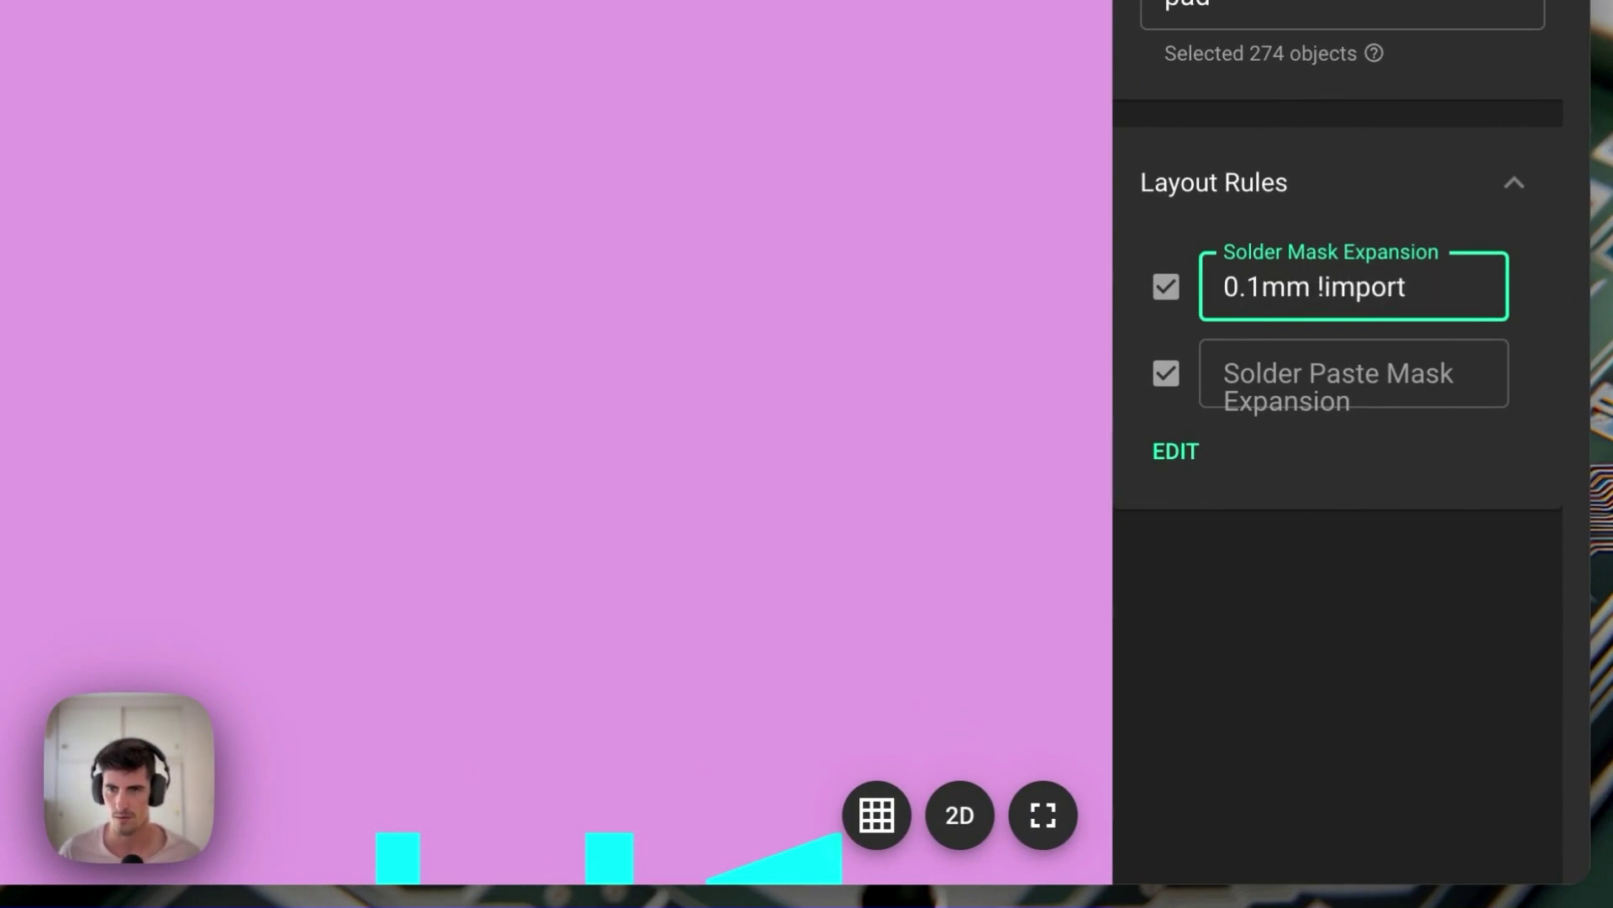
pyautogui.click(1317, 287)
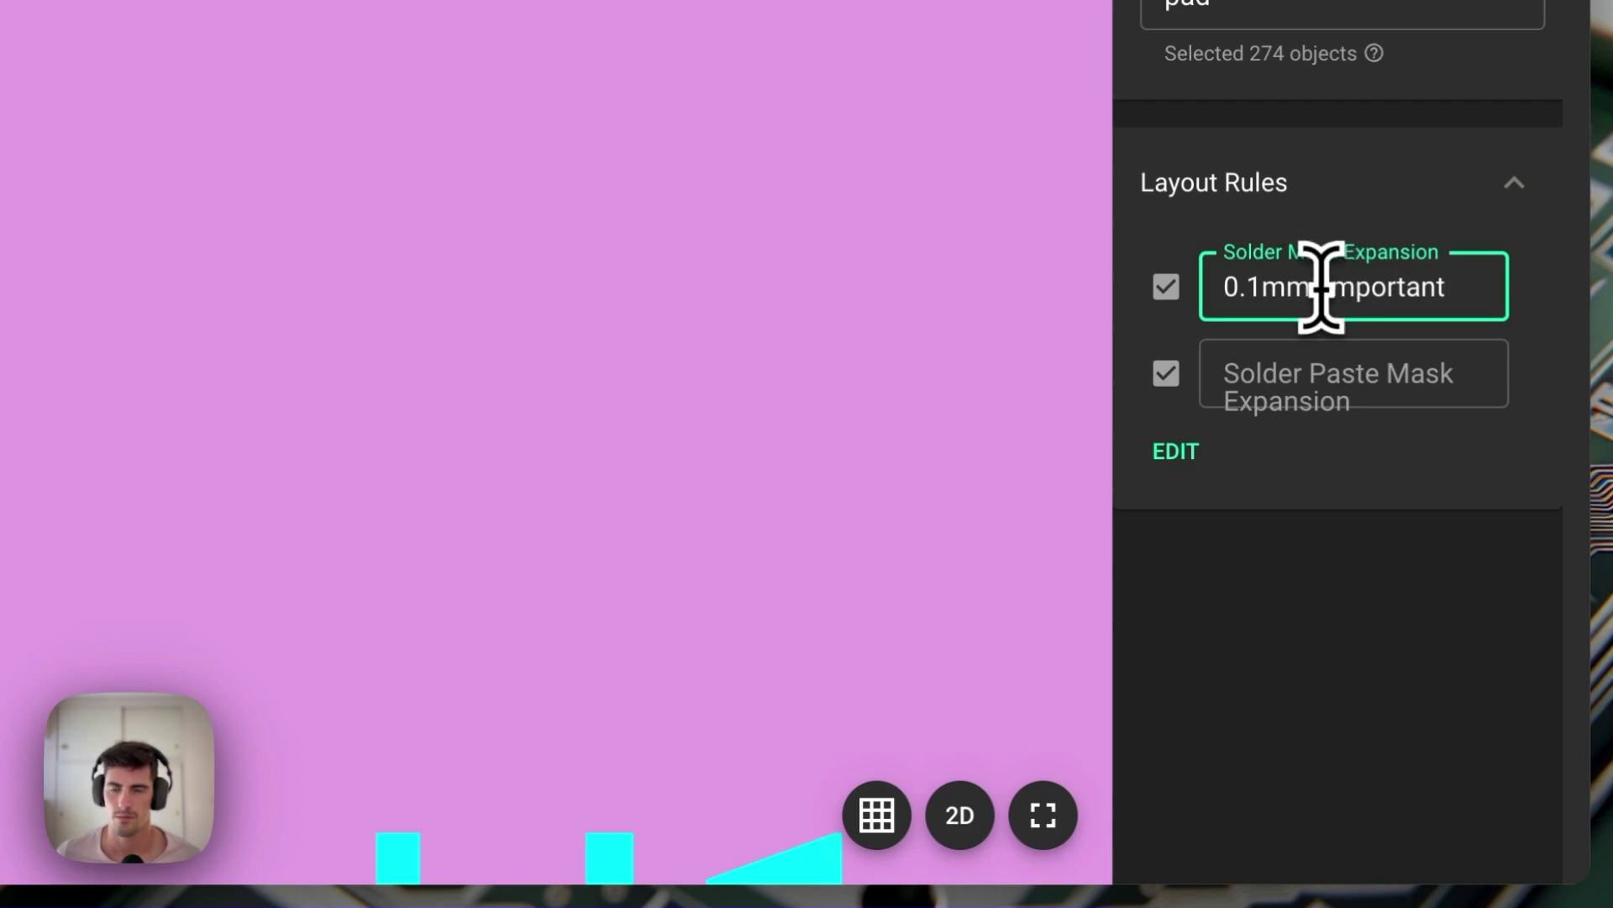
pyautogui.moveTo(1444, 286); pyautogui.dragTo(1478, 283)
pyautogui.click(1472, 284)
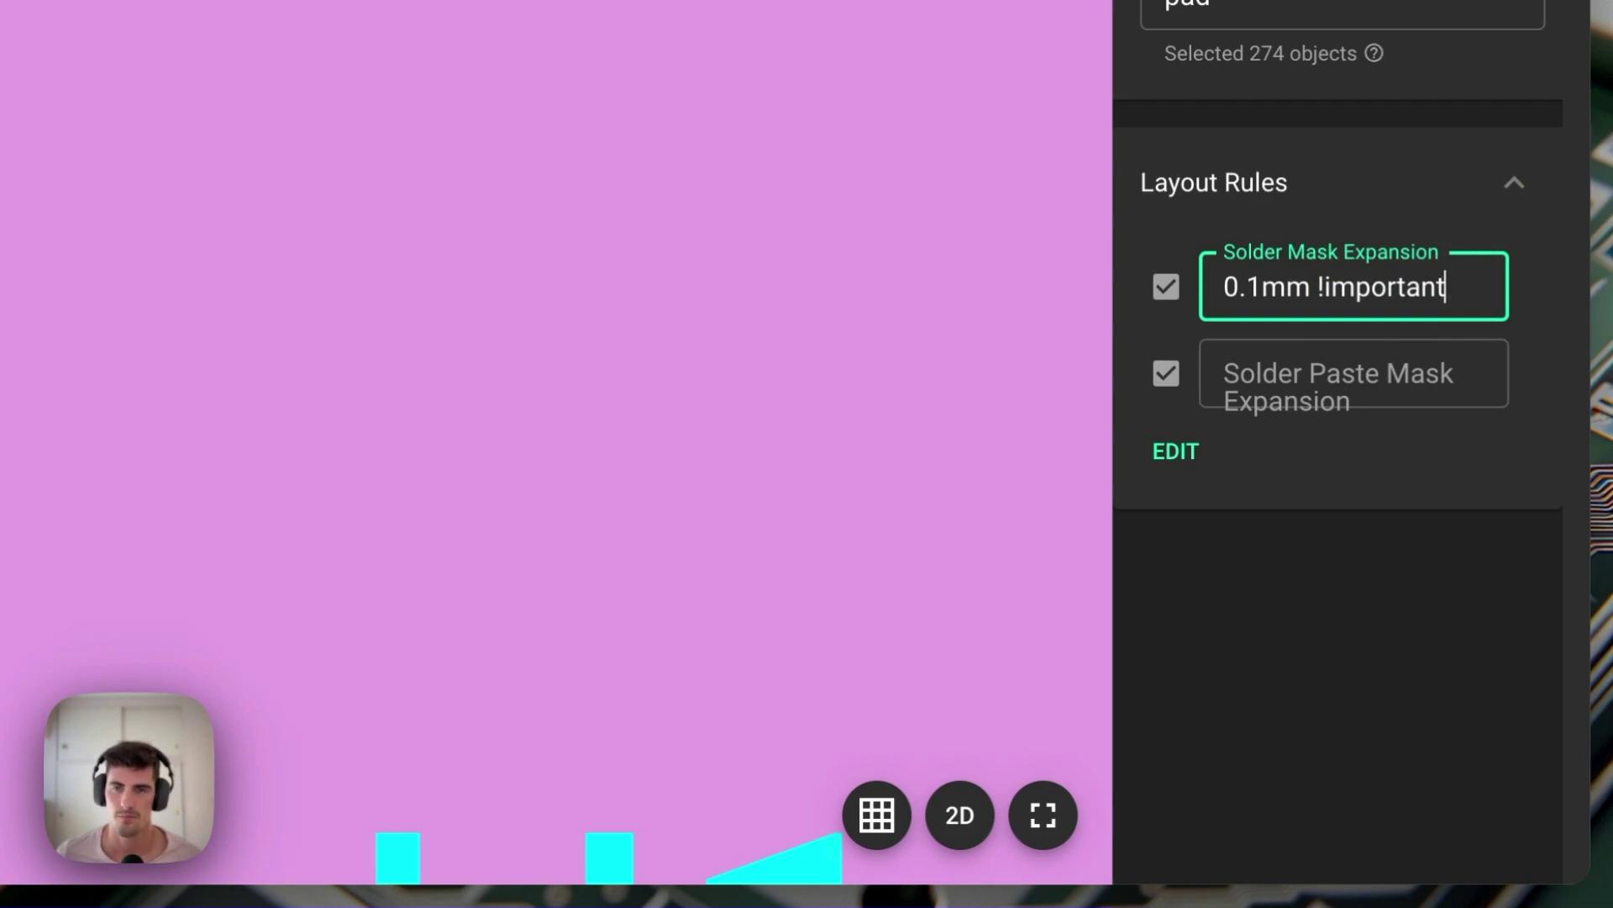
pyautogui.click(1438, 617)
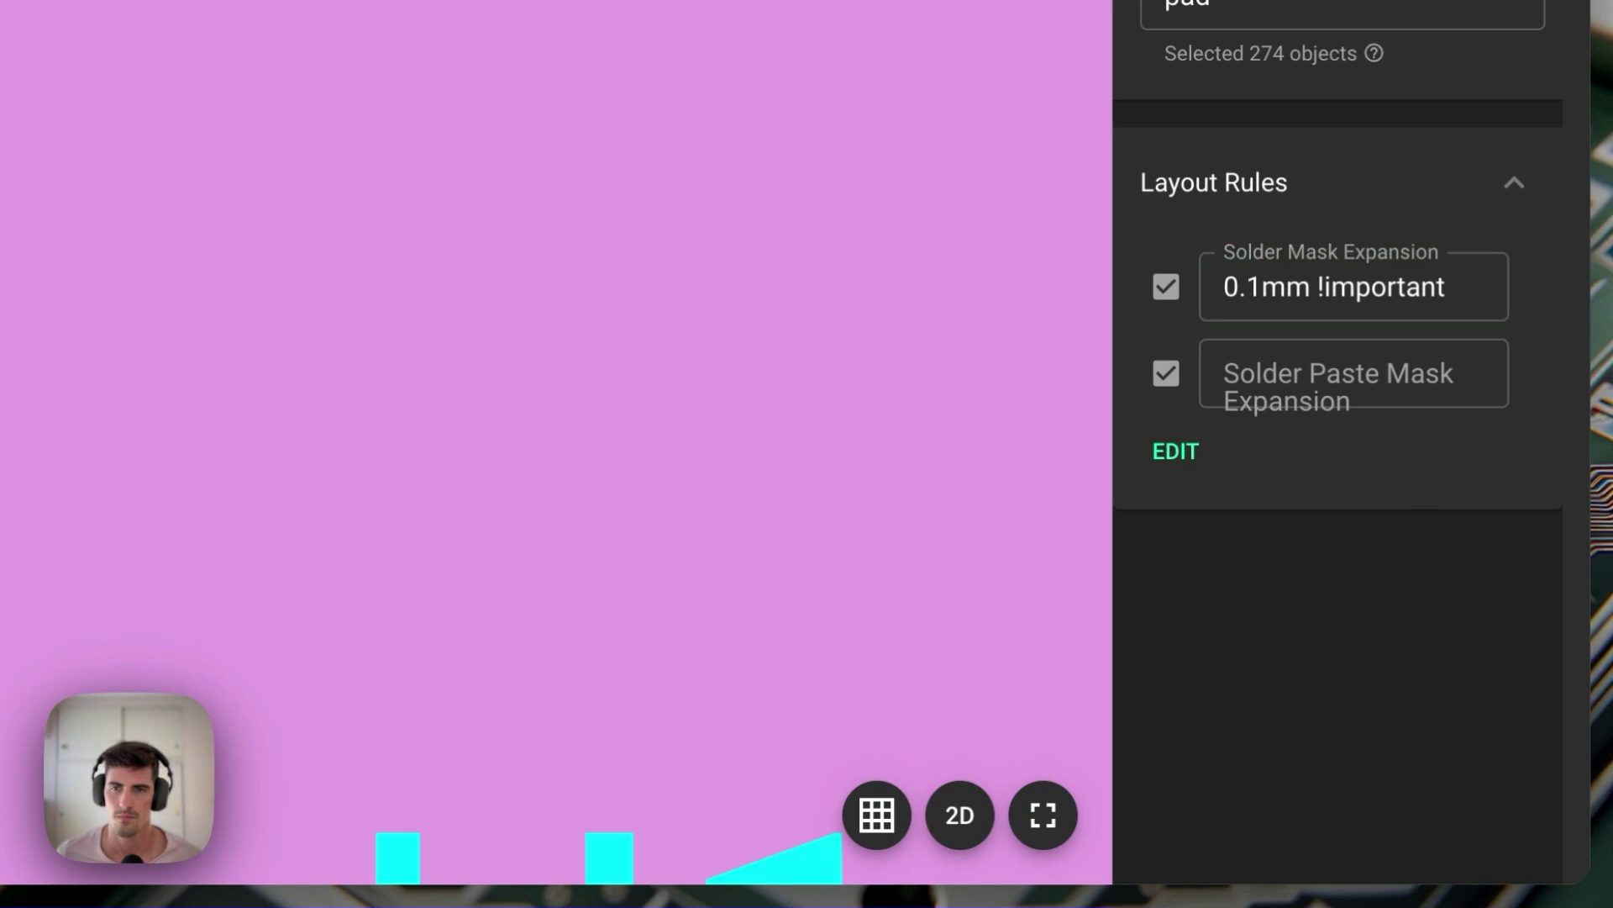
pyautogui.click(1462, 288)
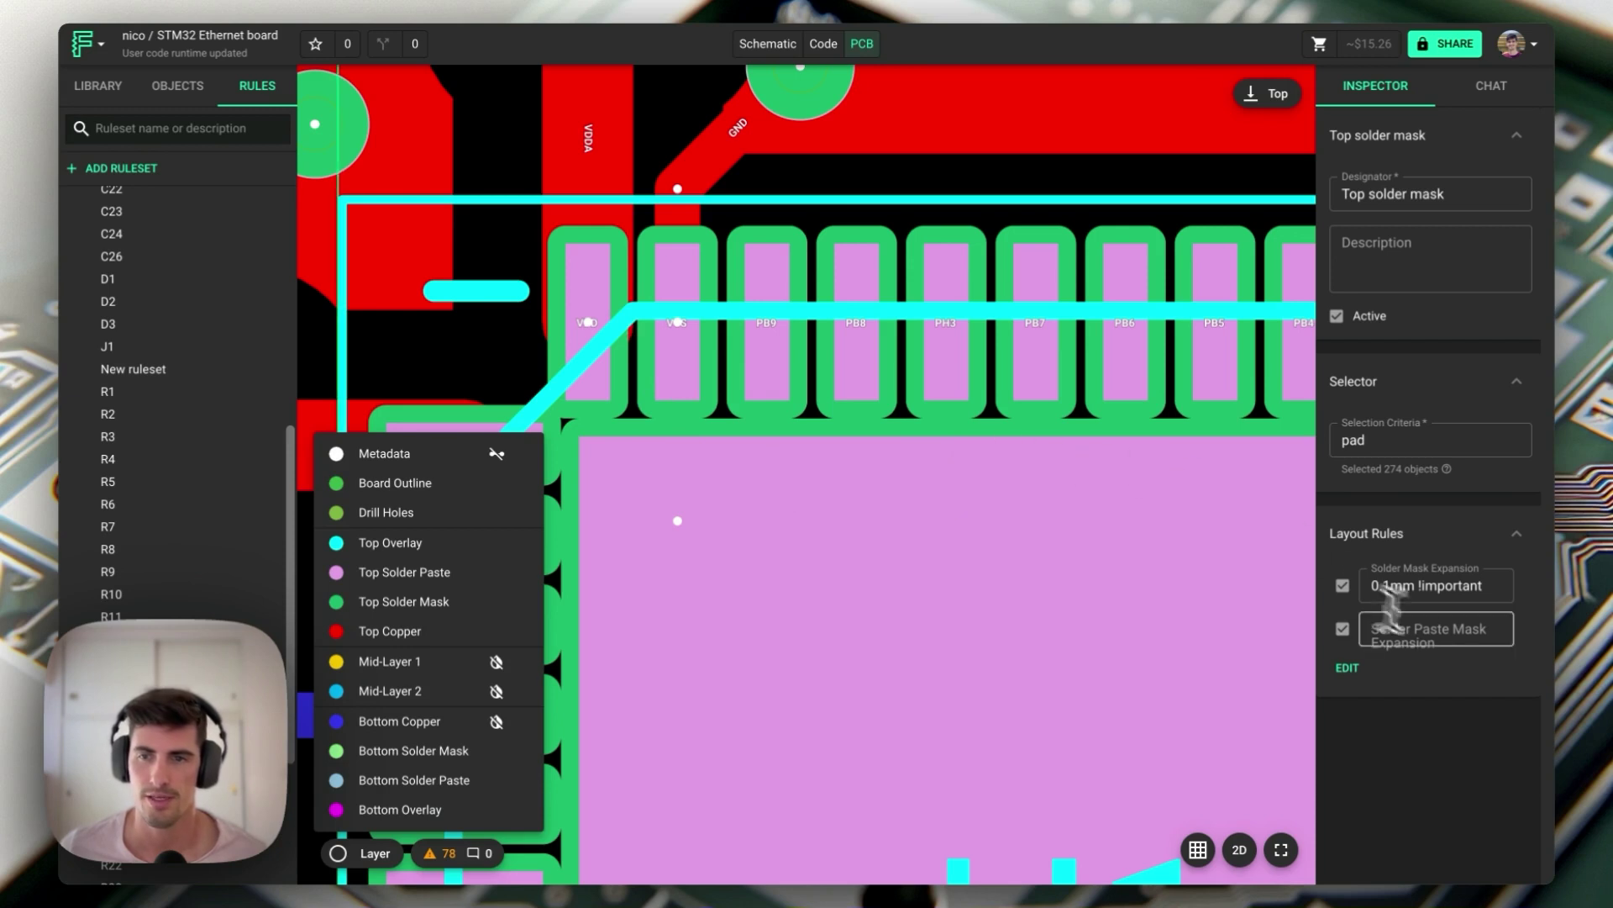
# Step: Enter '0.1mm !important' as the Solder Paste Mask Expansion value and commit it
pyautogui.click(1451, 628)
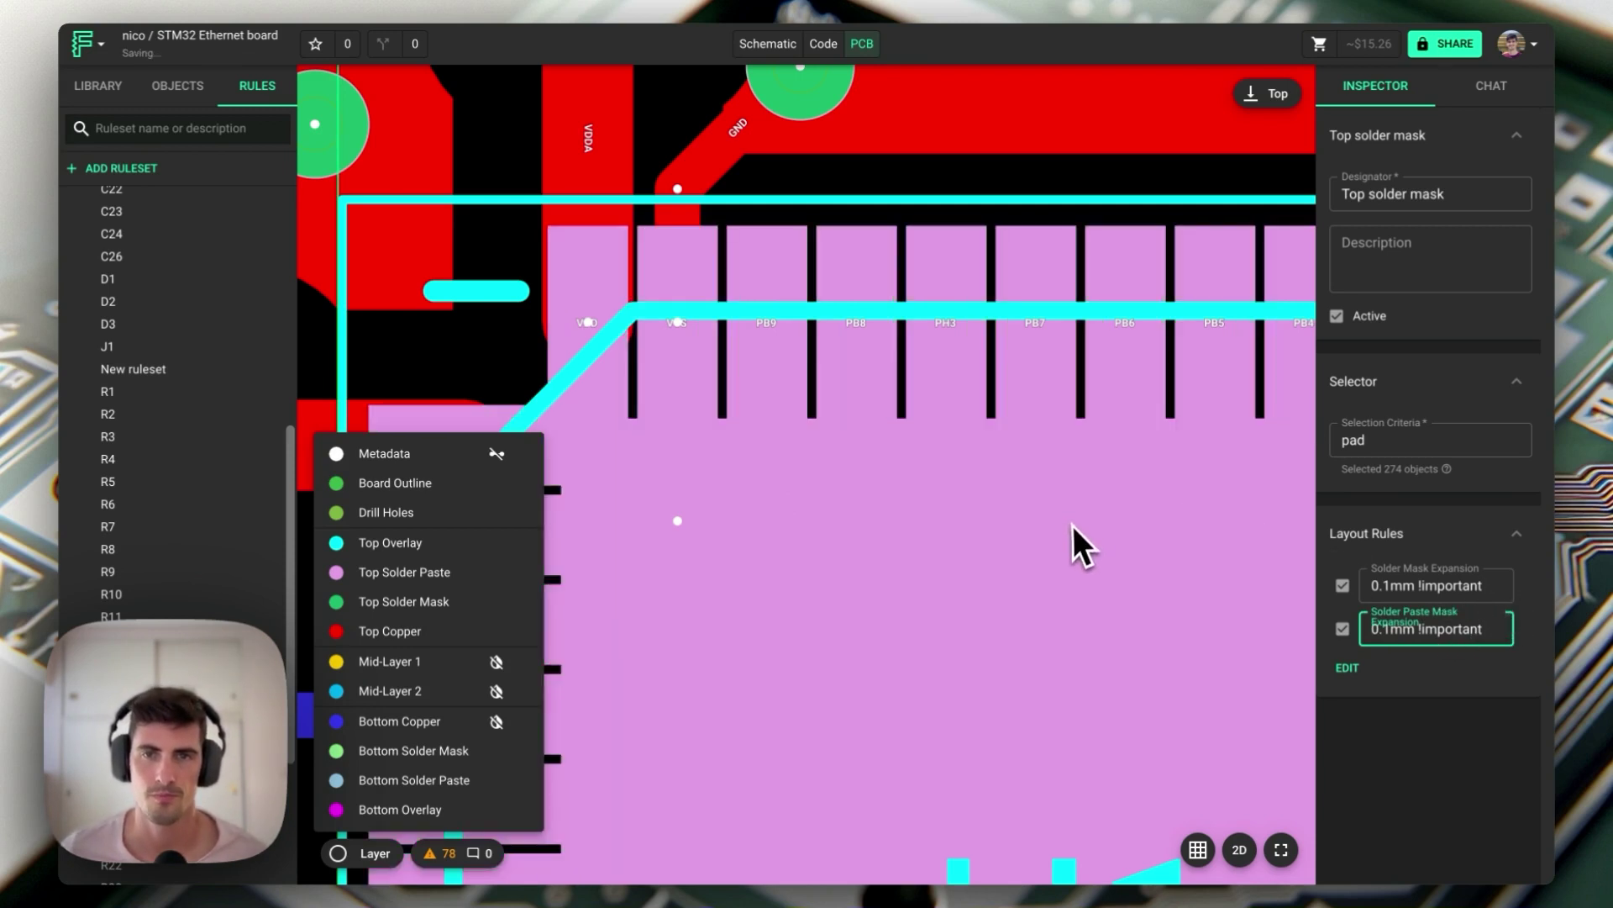
pyautogui.click(1084, 546)
pyautogui.scroll(-3, 238, 487)
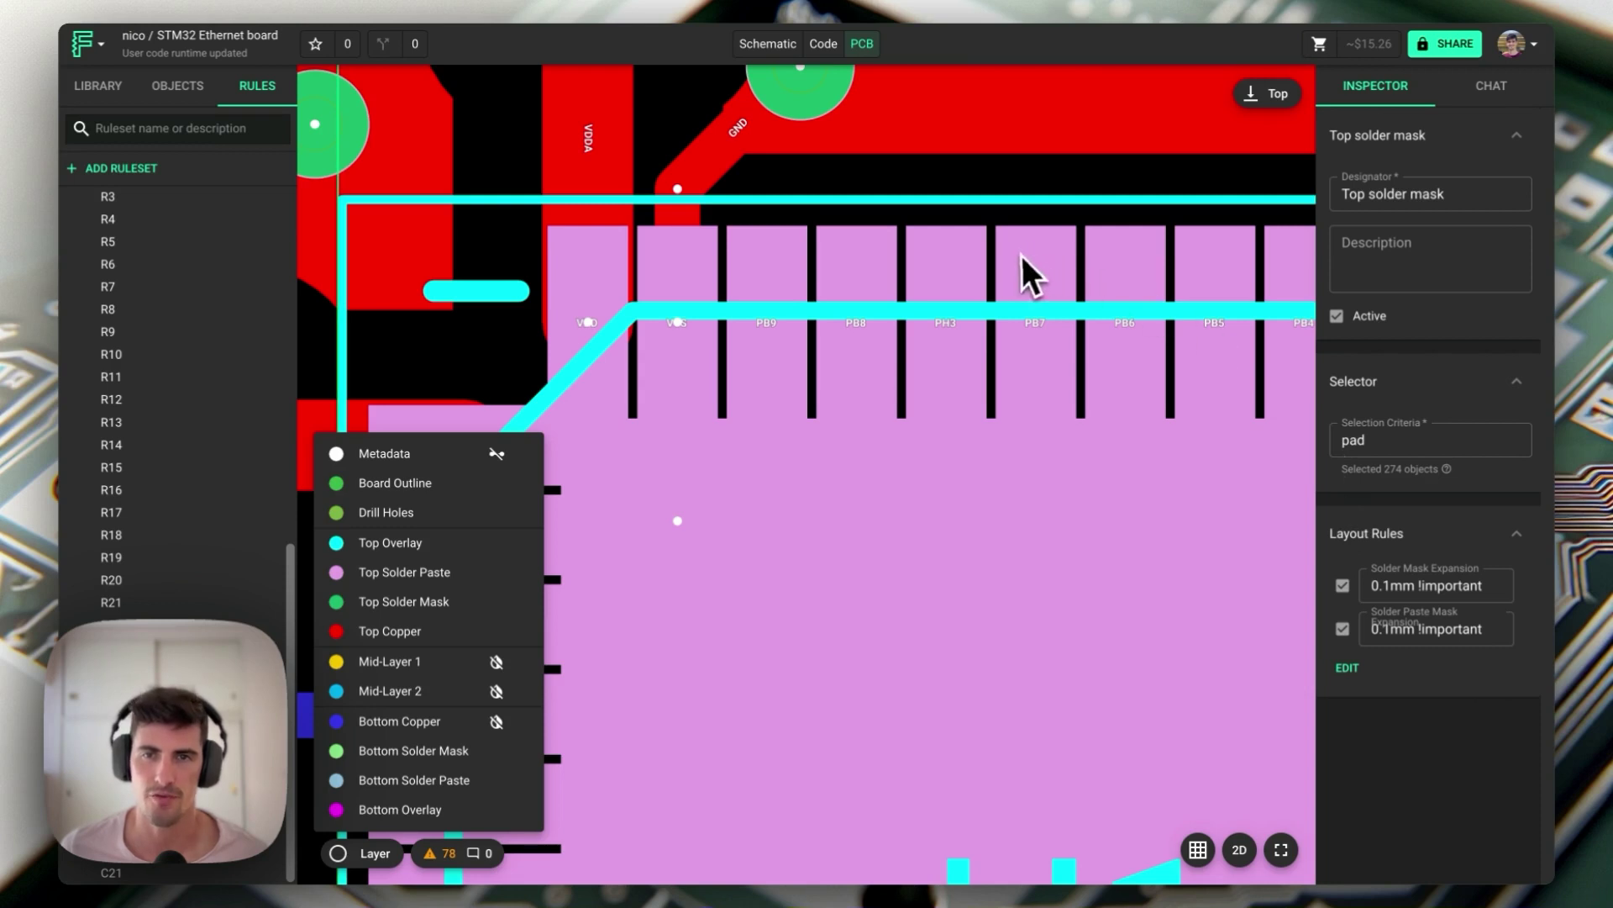
# Step: Uncheck both expansion rules and isolate the Top Copper layer
pyautogui.click(1343, 585)
pyautogui.click(1342, 629)
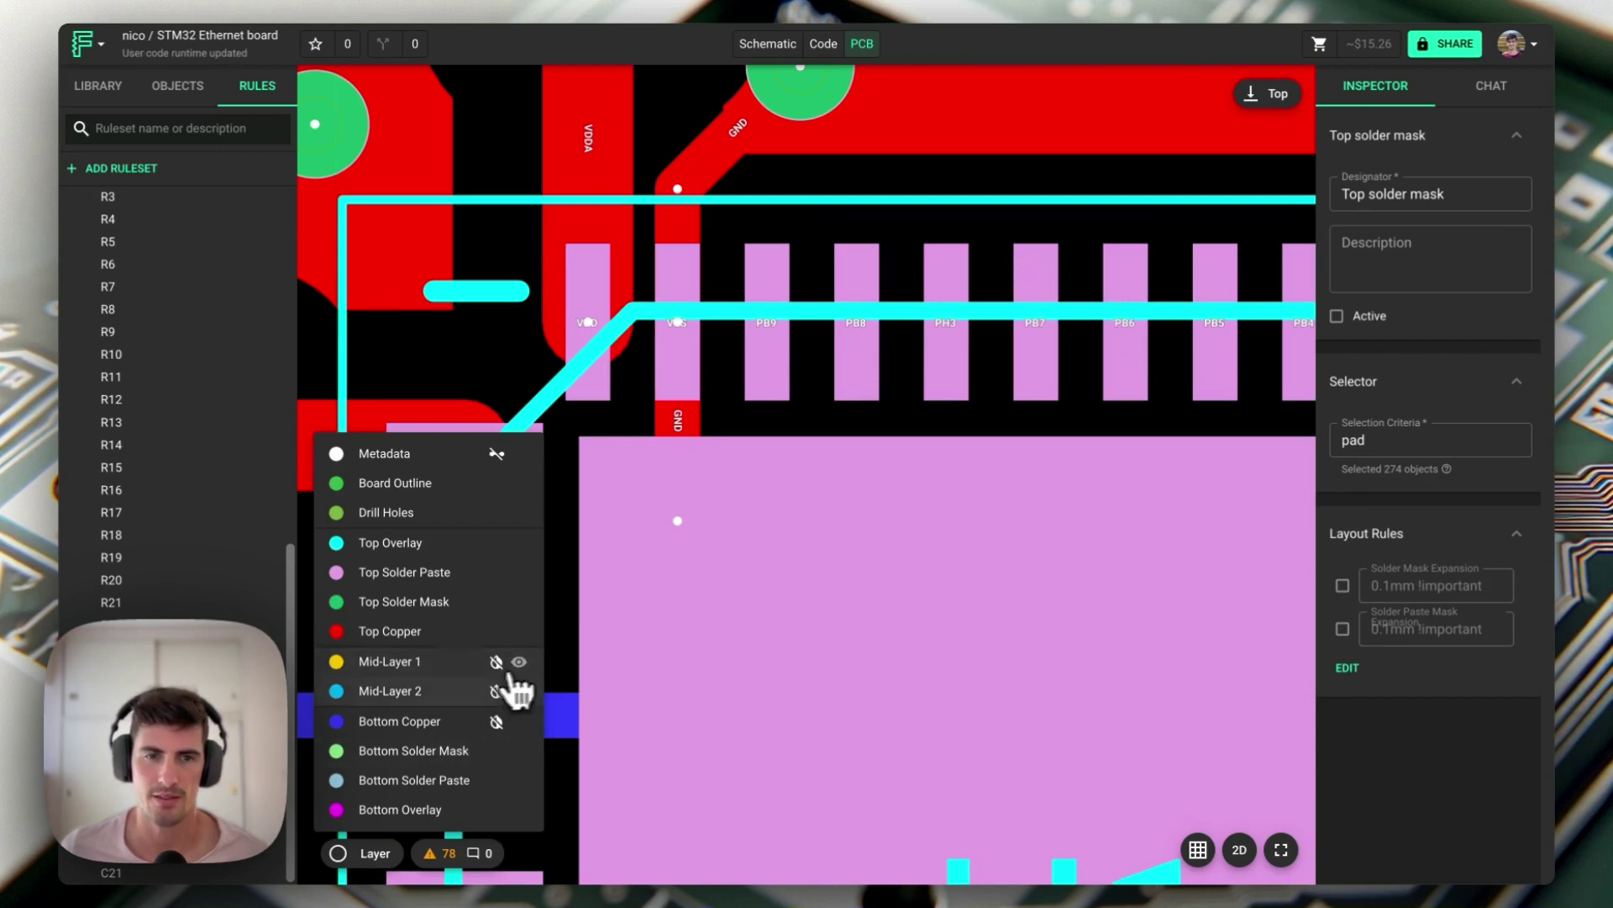
pyautogui.click(401, 637)
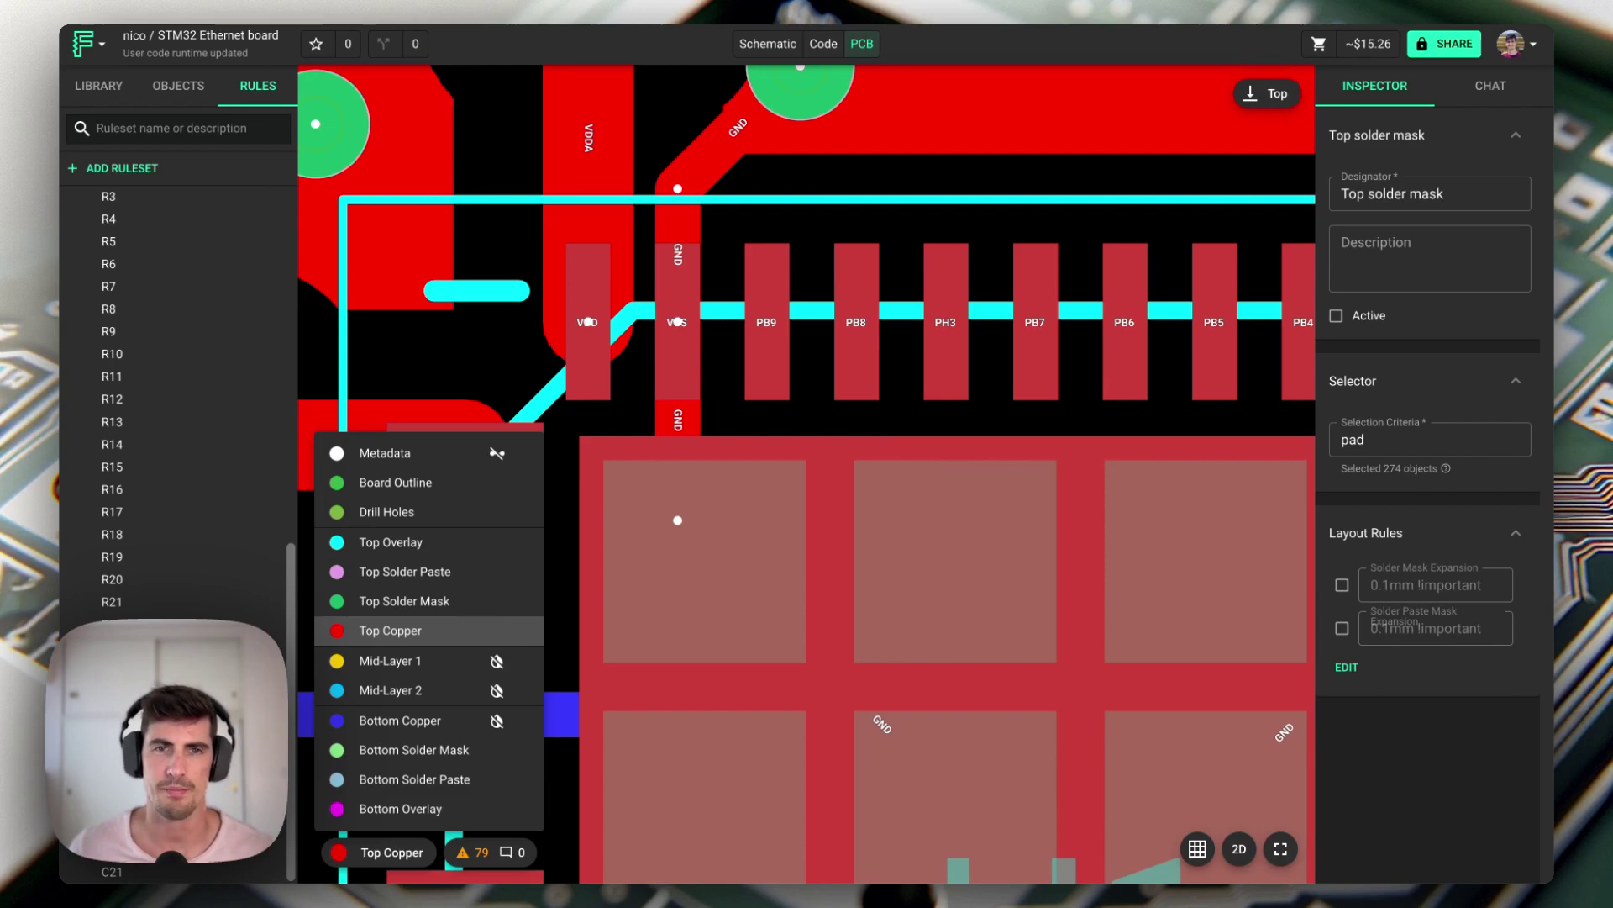
# Step: Select C26, then C25, to zoom in on the bare copper SHIELD pads
pyautogui.scroll(-10, 899, 630)
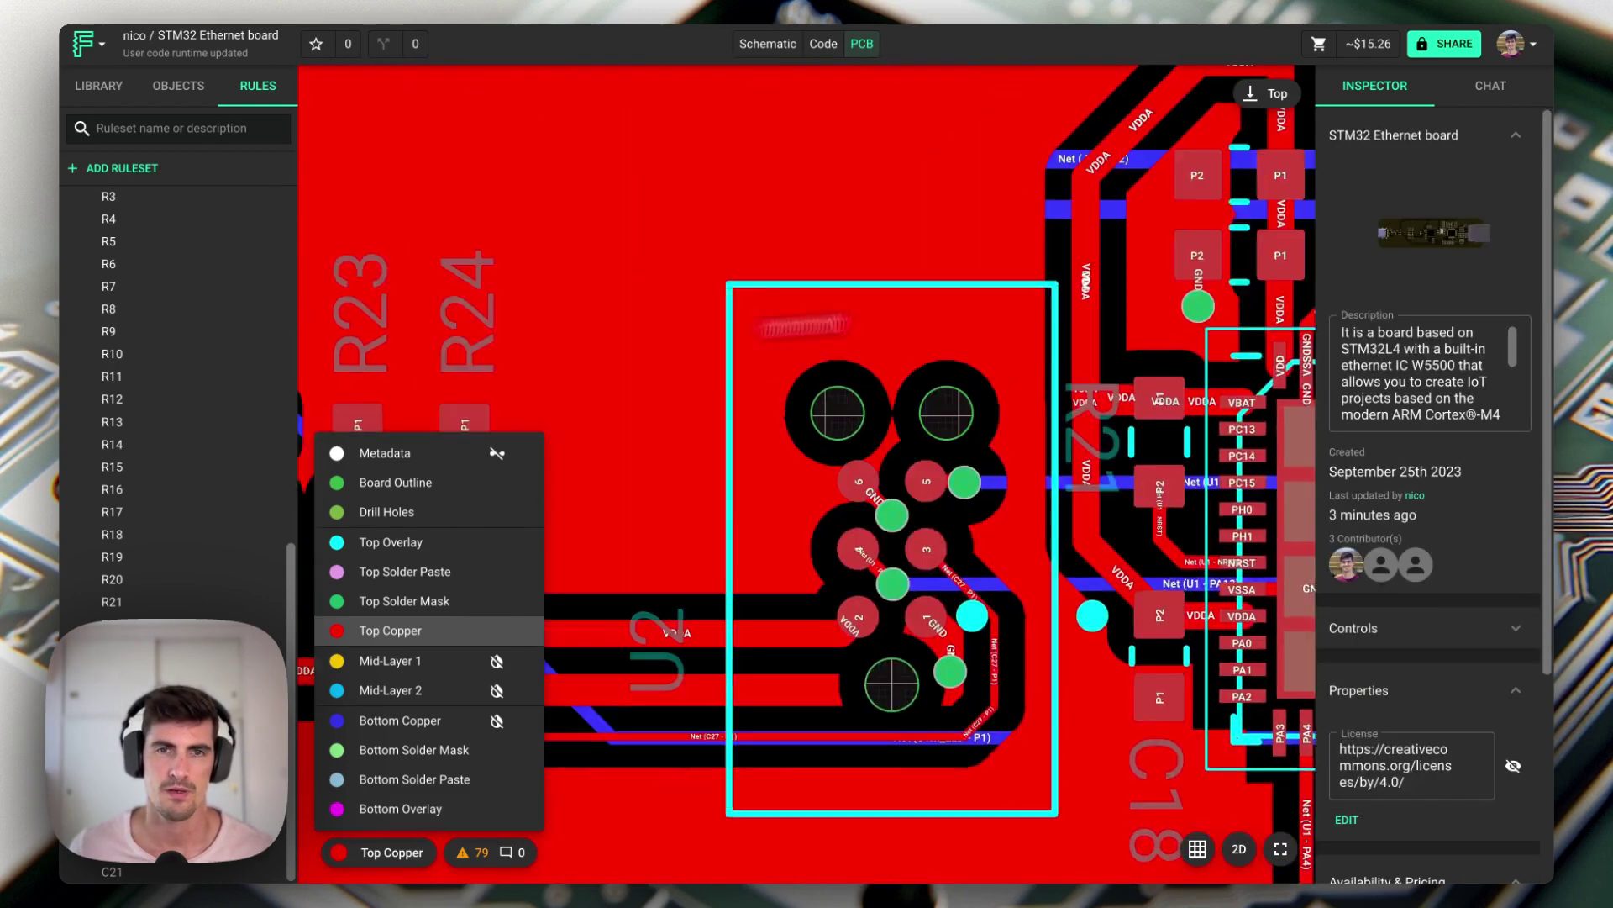
pyautogui.click(1118, 305)
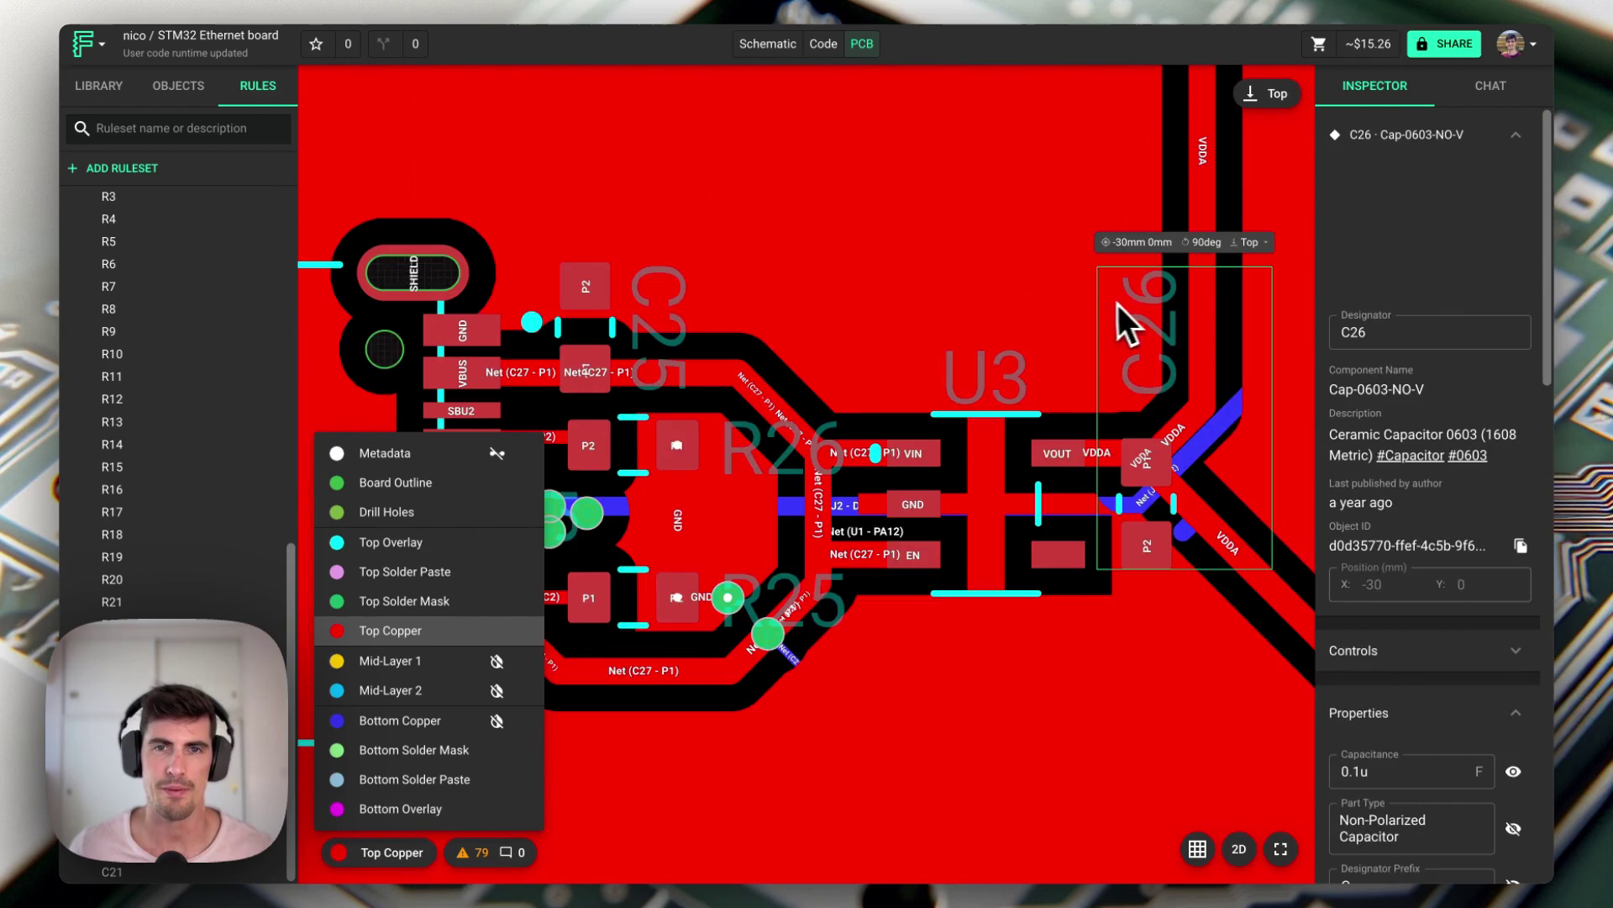
pyautogui.click(803, 327)
pyautogui.scroll(5, 829, 316)
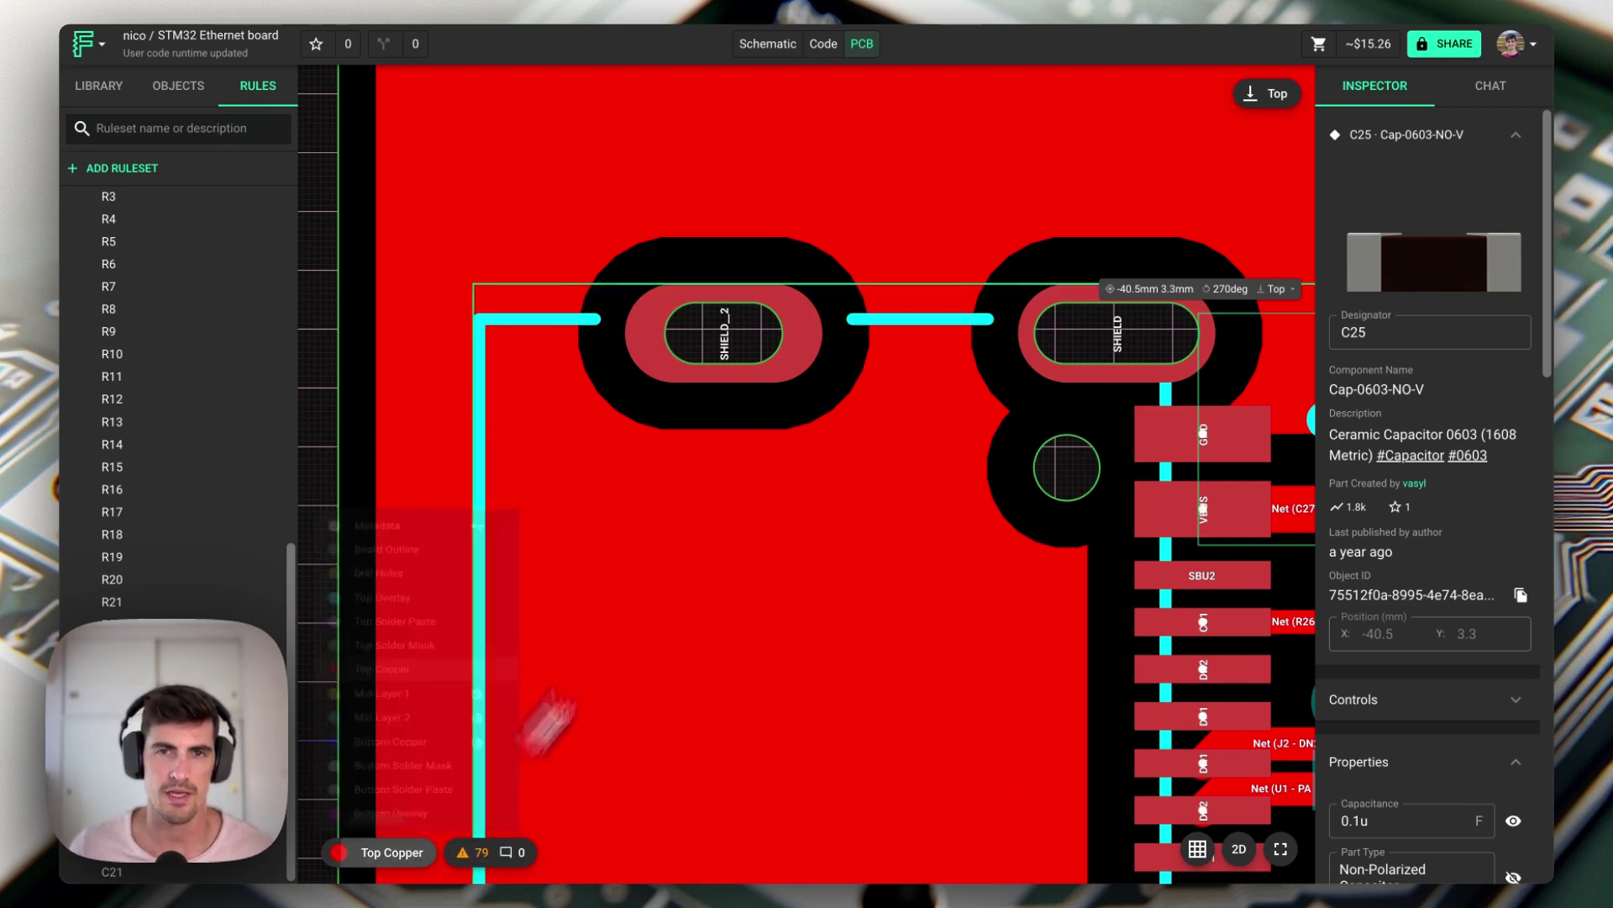
# Step: Re-enable Solder Paste Mask Expansion in Top solder mask with value '-0.1mm !important'
pyautogui.click(703, 508)
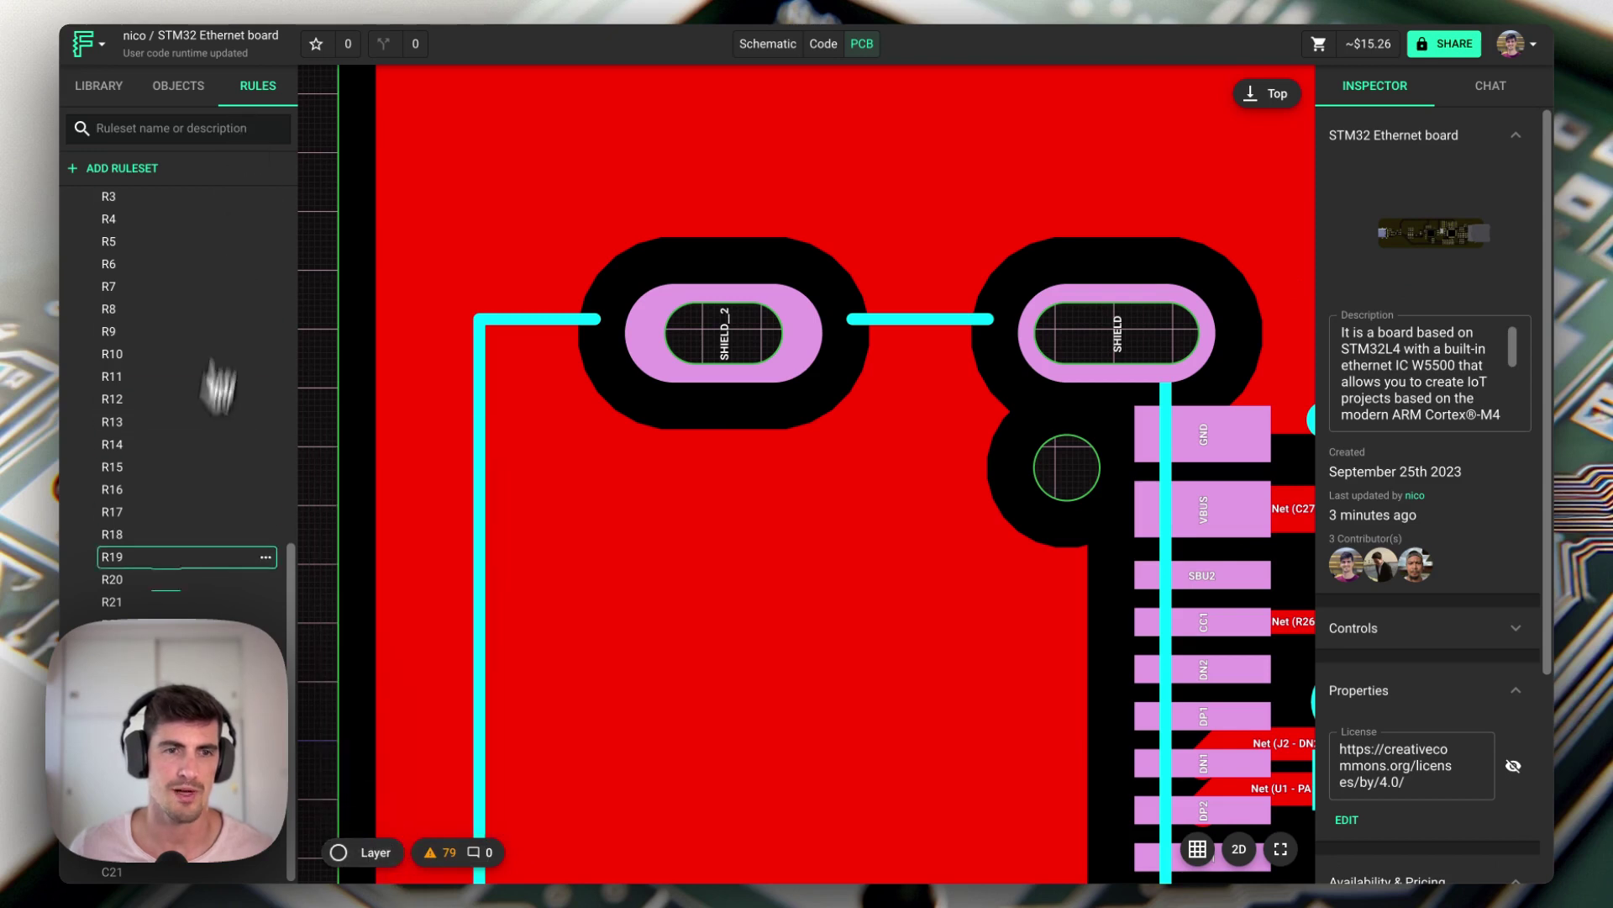
pyautogui.click(118, 647)
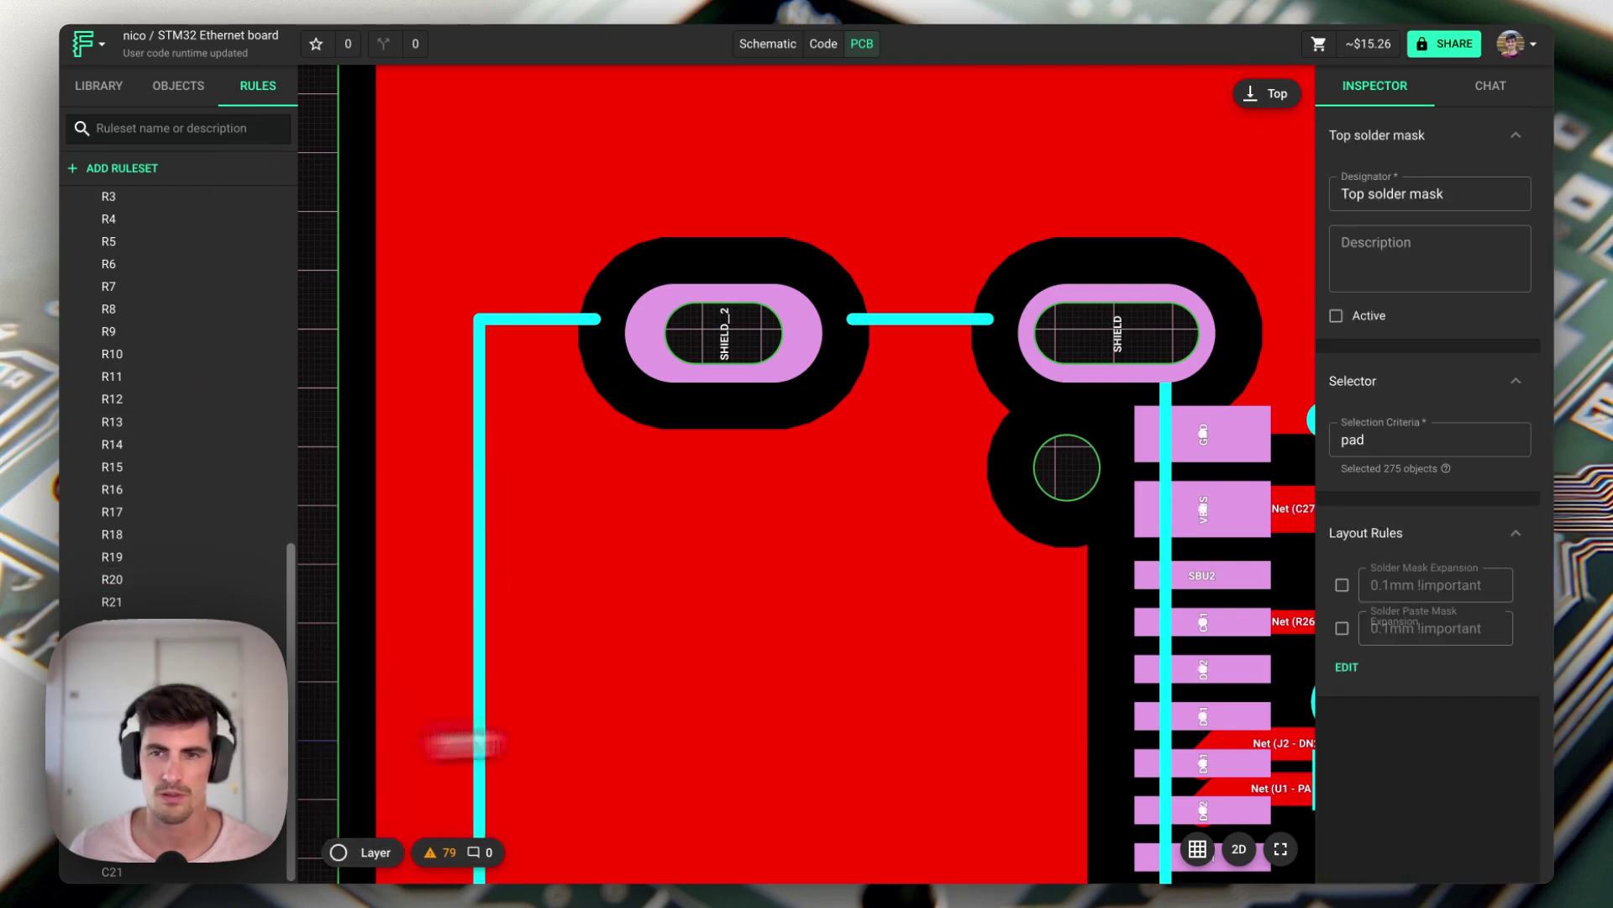
pyautogui.click(1342, 628)
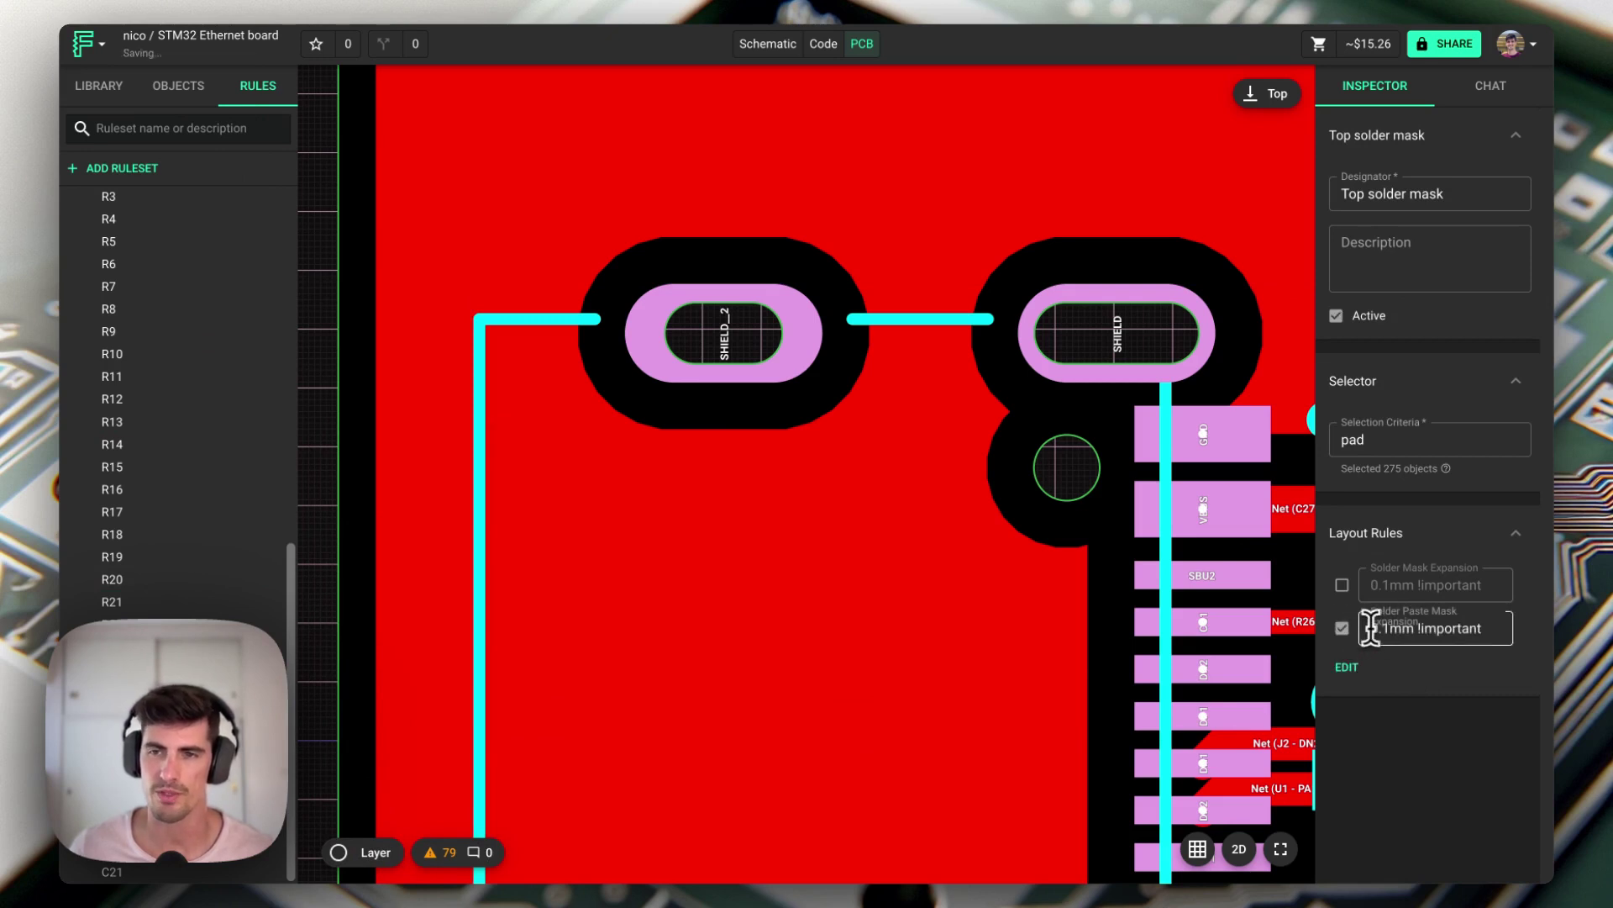
pyautogui.click(1370, 628)
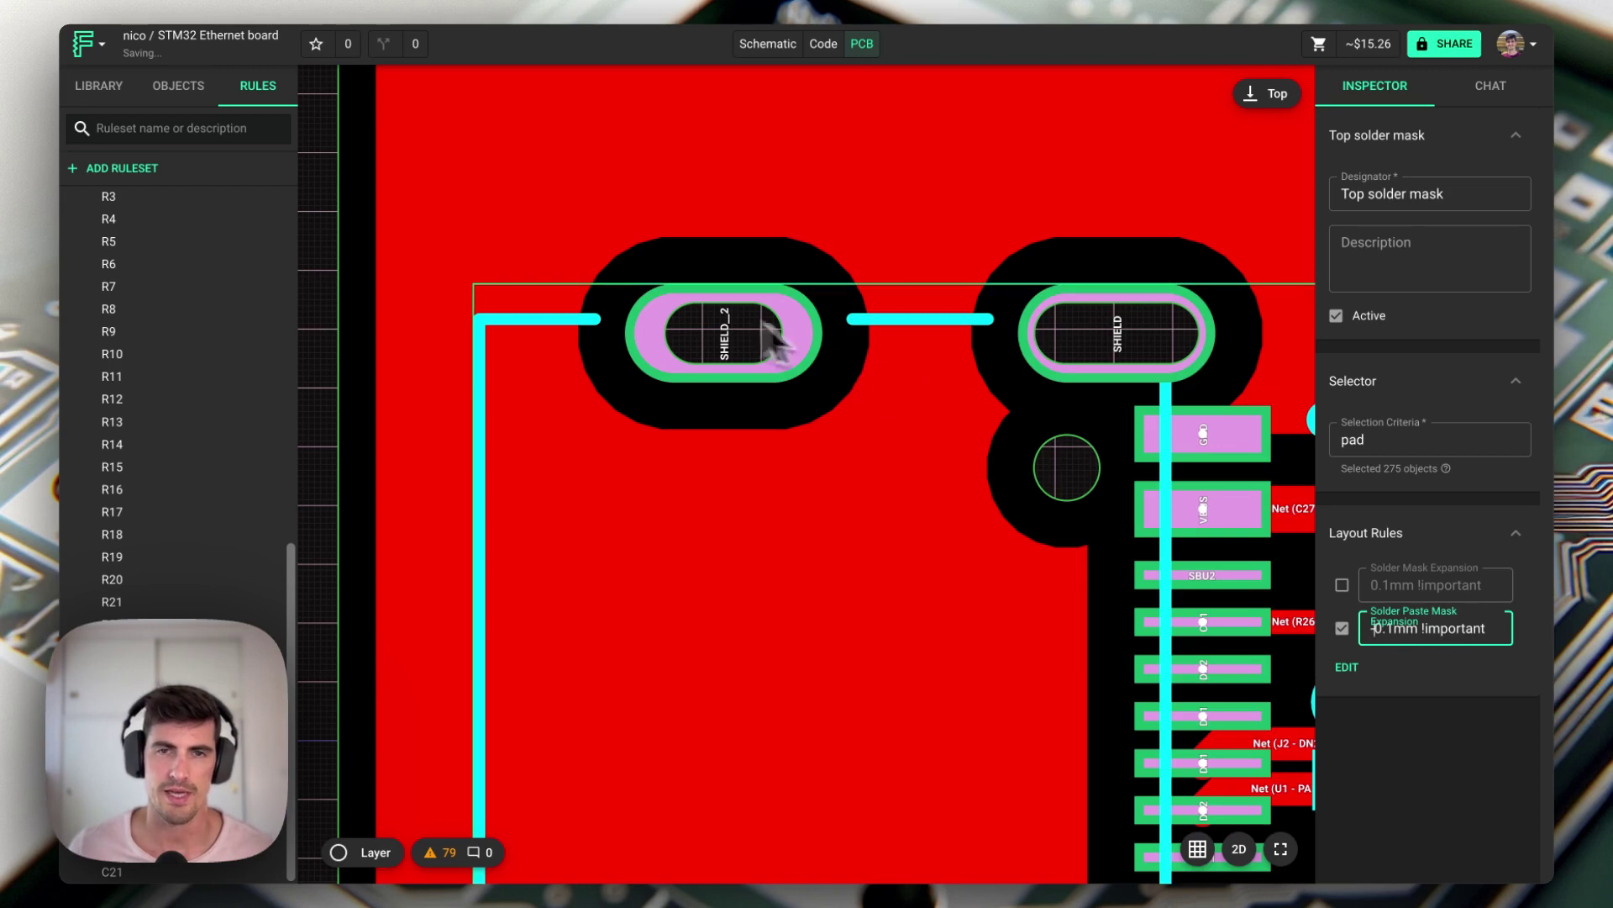
pyautogui.scroll(5, 687, 310)
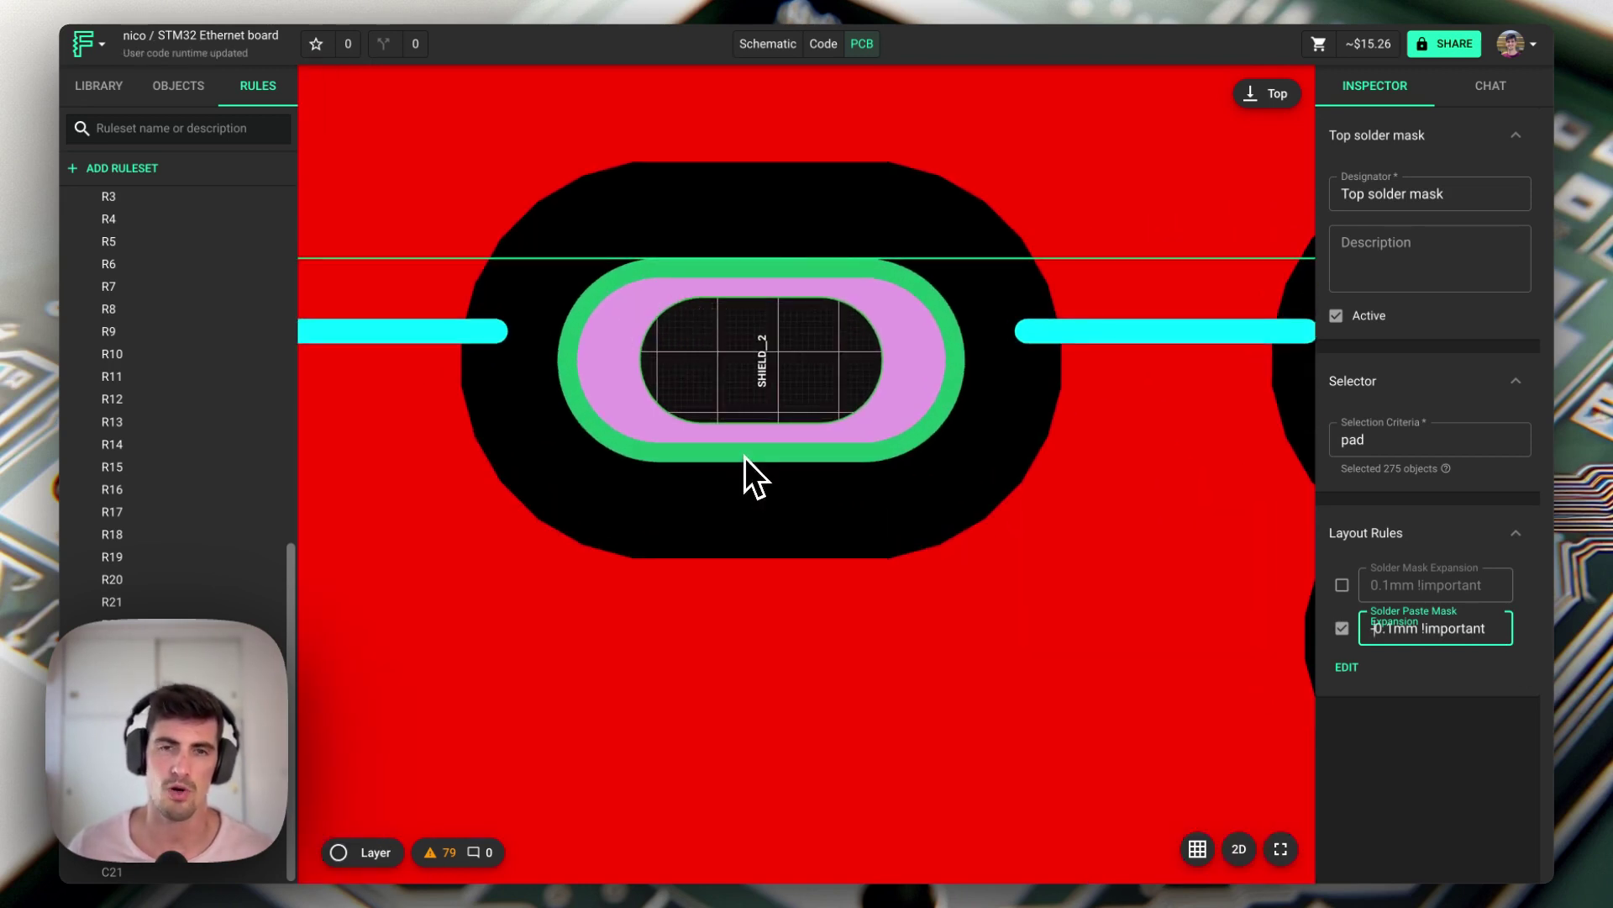
pyautogui.click(778, 463)
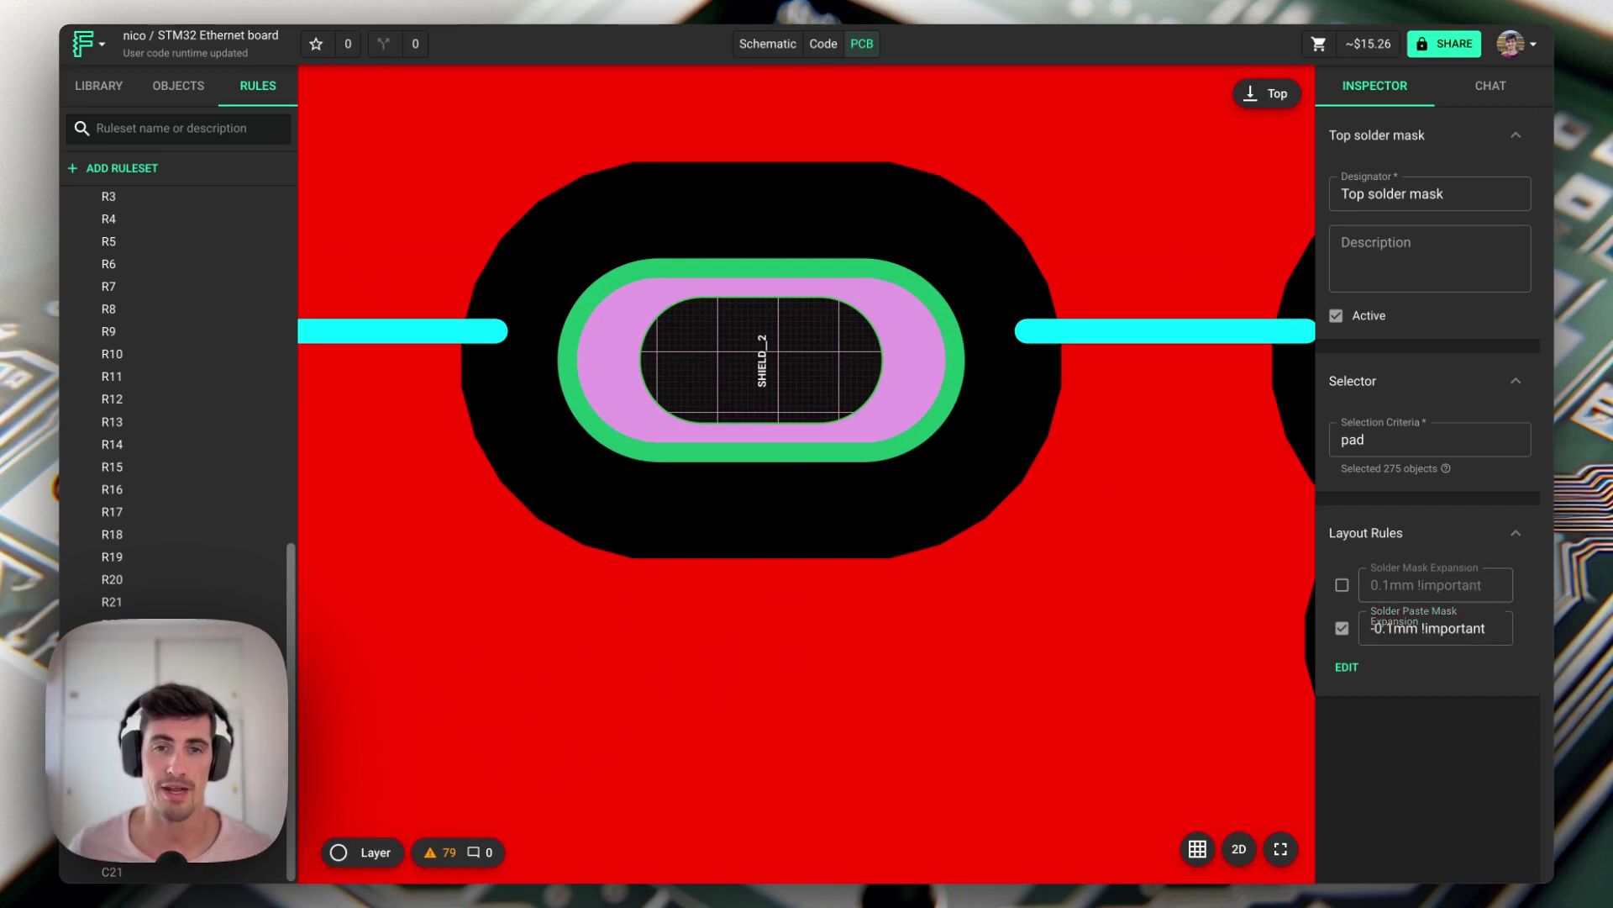
# Step: Add the Solder Mask Expansion Bottom rule to the Top solder mask ruleset
pyautogui.click(1347, 666)
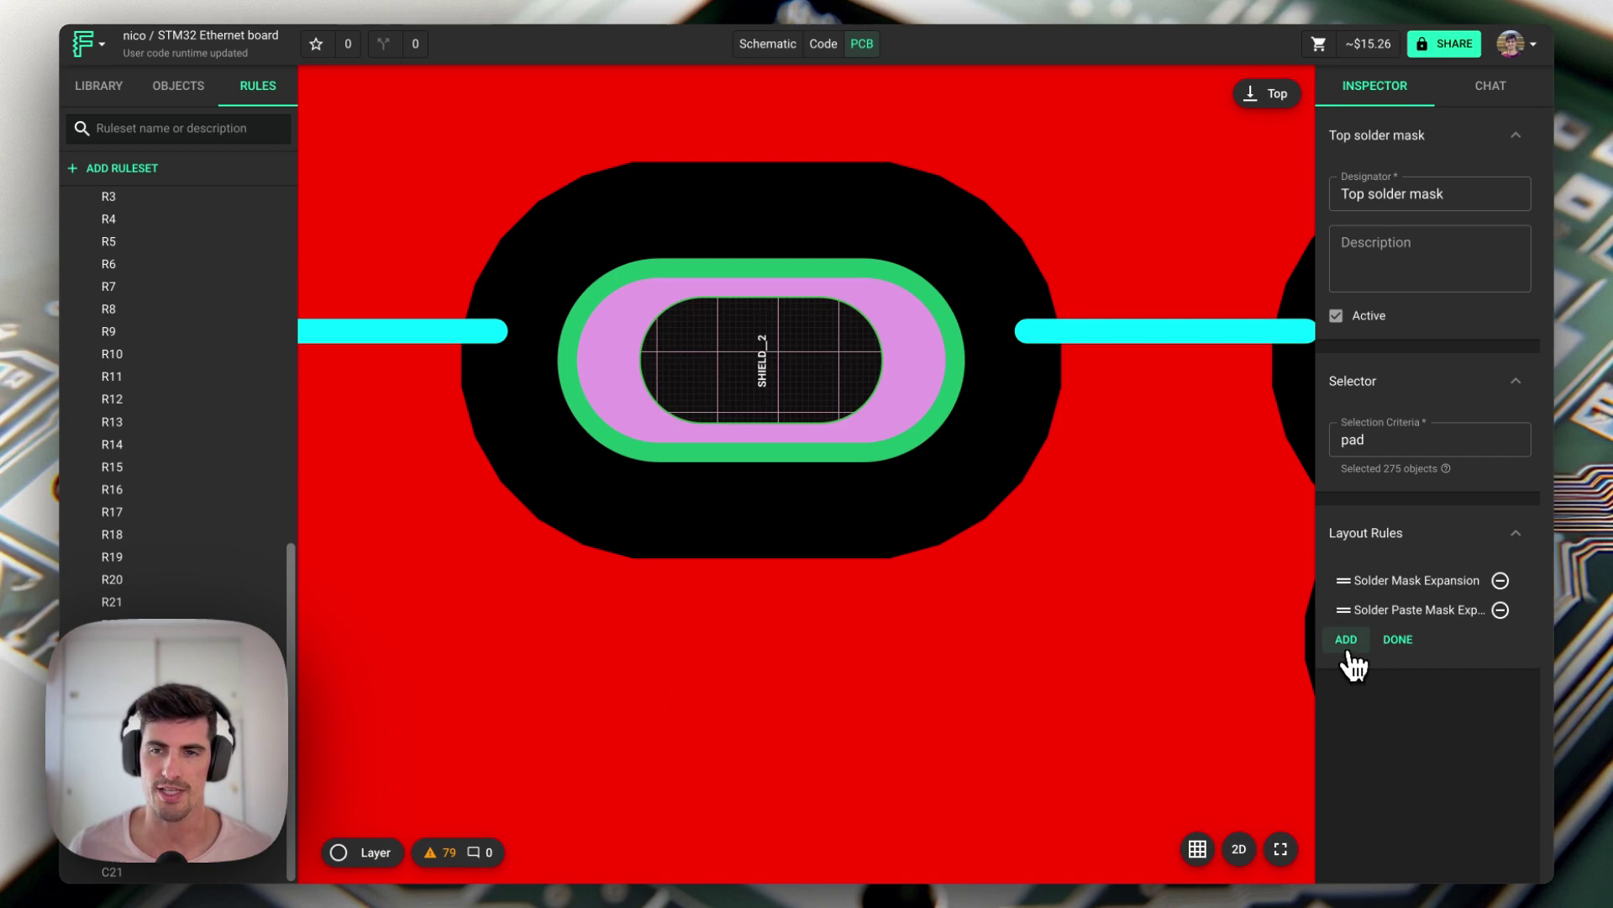
pyautogui.click(1346, 639)
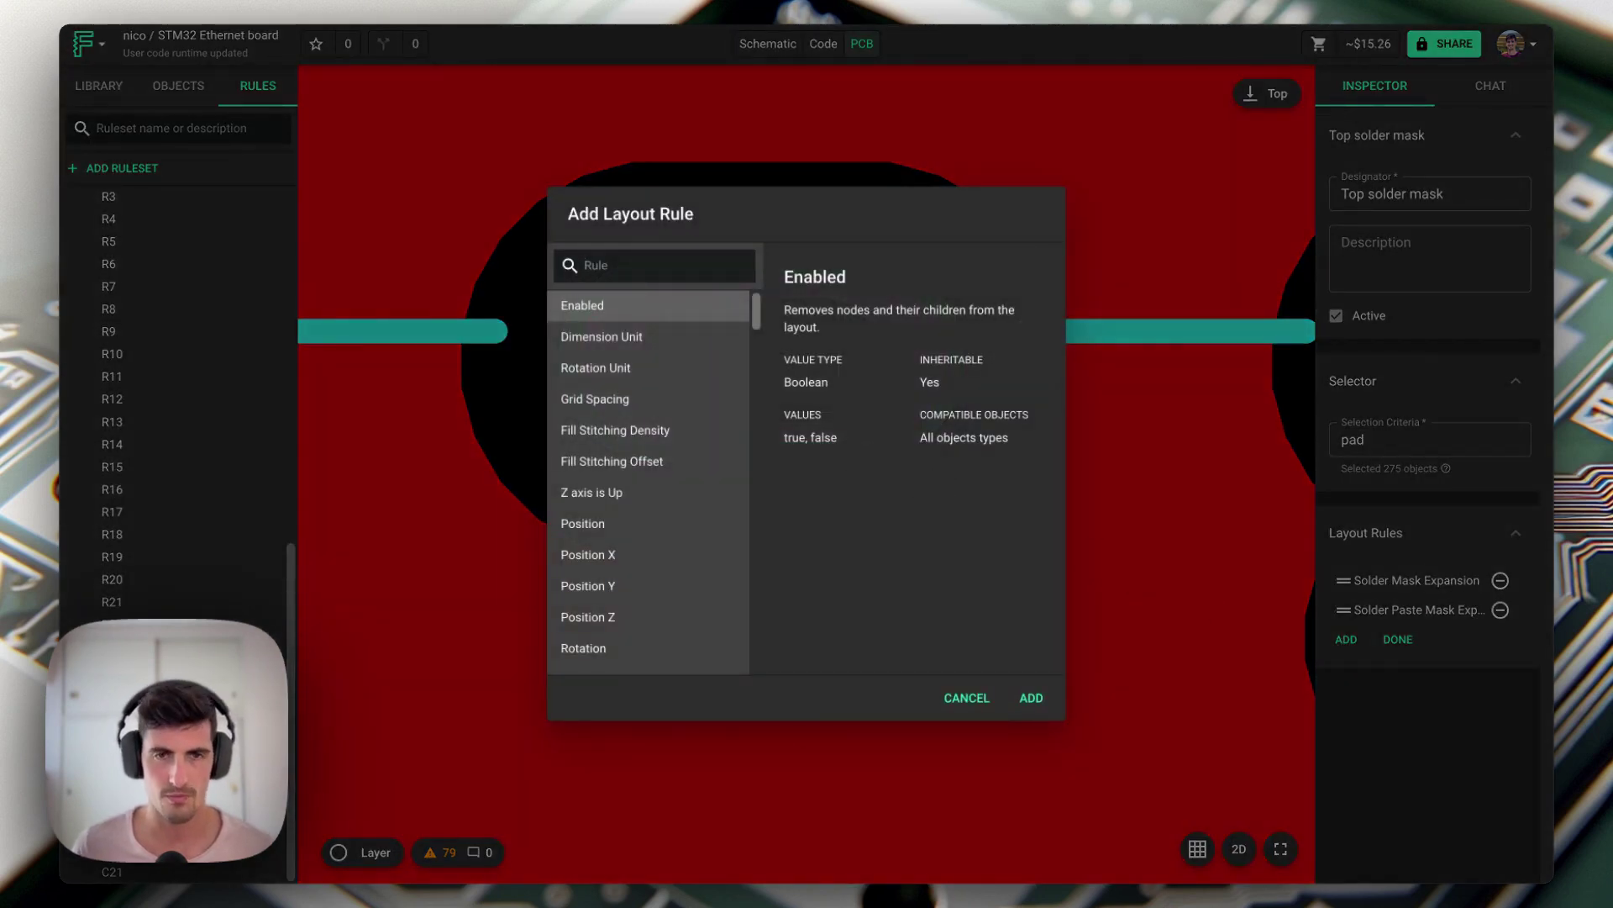
pyautogui.write('sold')
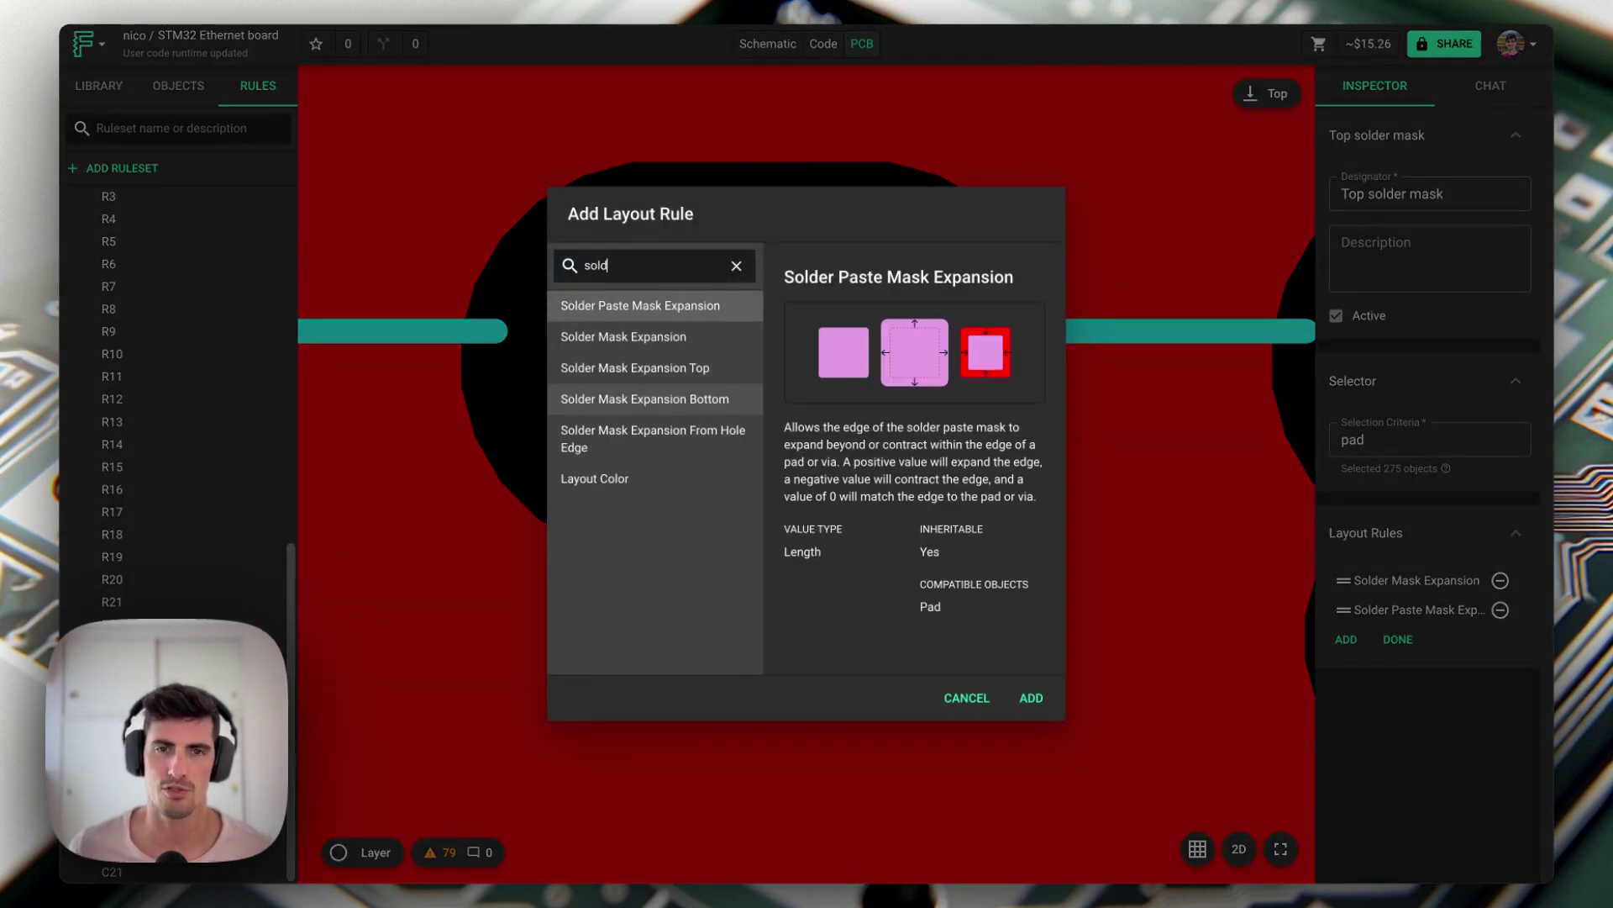
pyautogui.click(708, 402)
pyautogui.click(1030, 697)
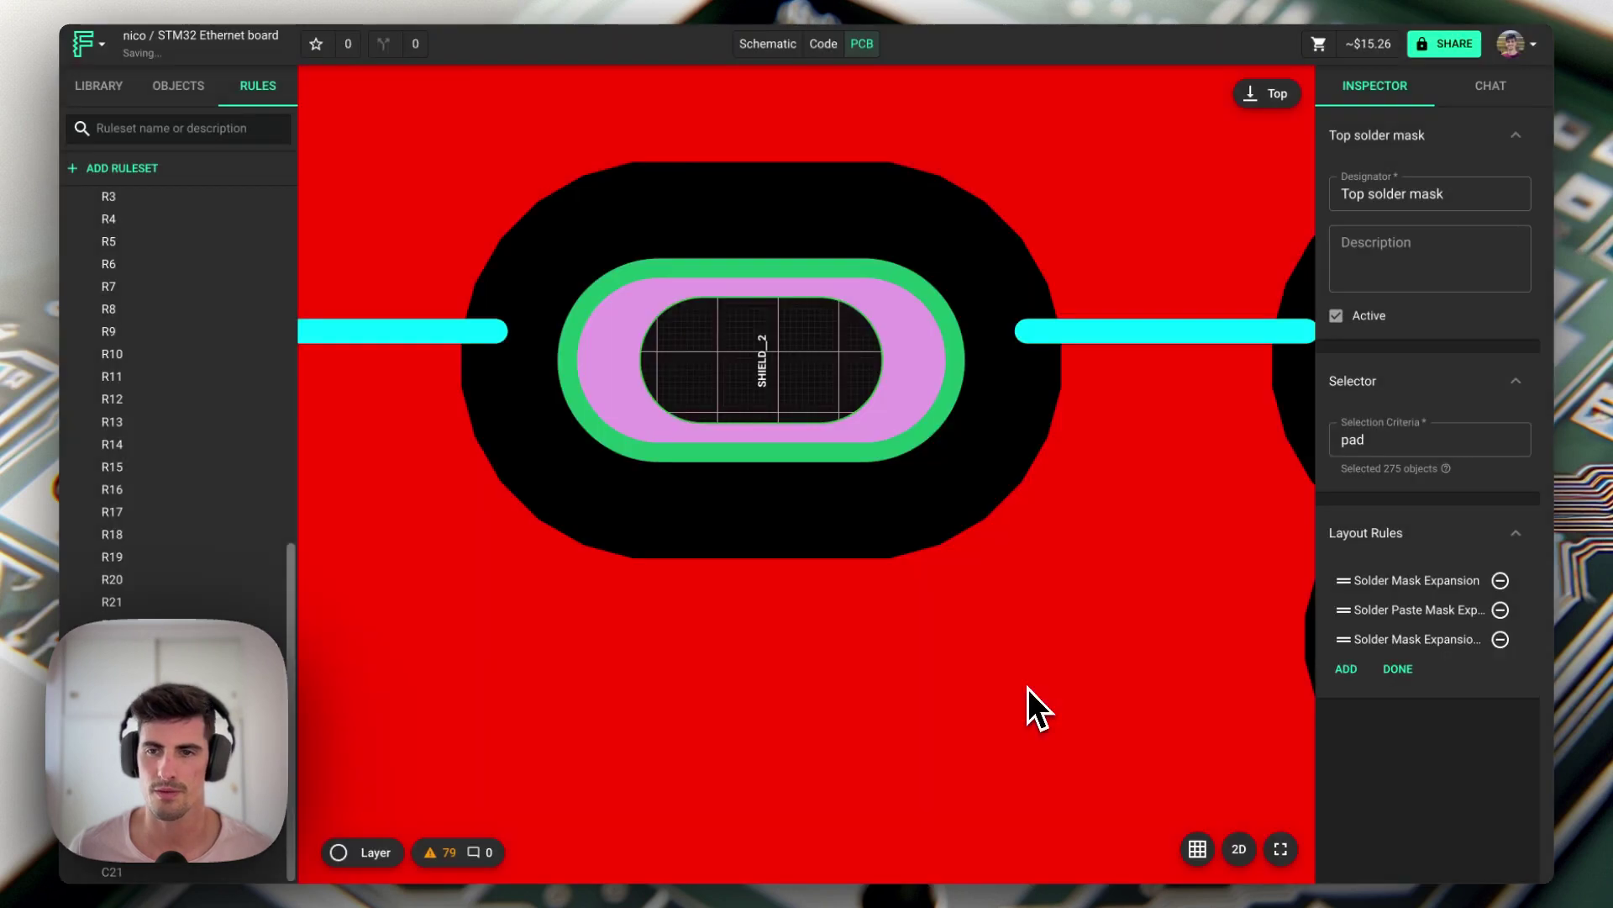
# Step: Add the default Enabled rule set to true and finish editing the rules
pyautogui.click(1346, 670)
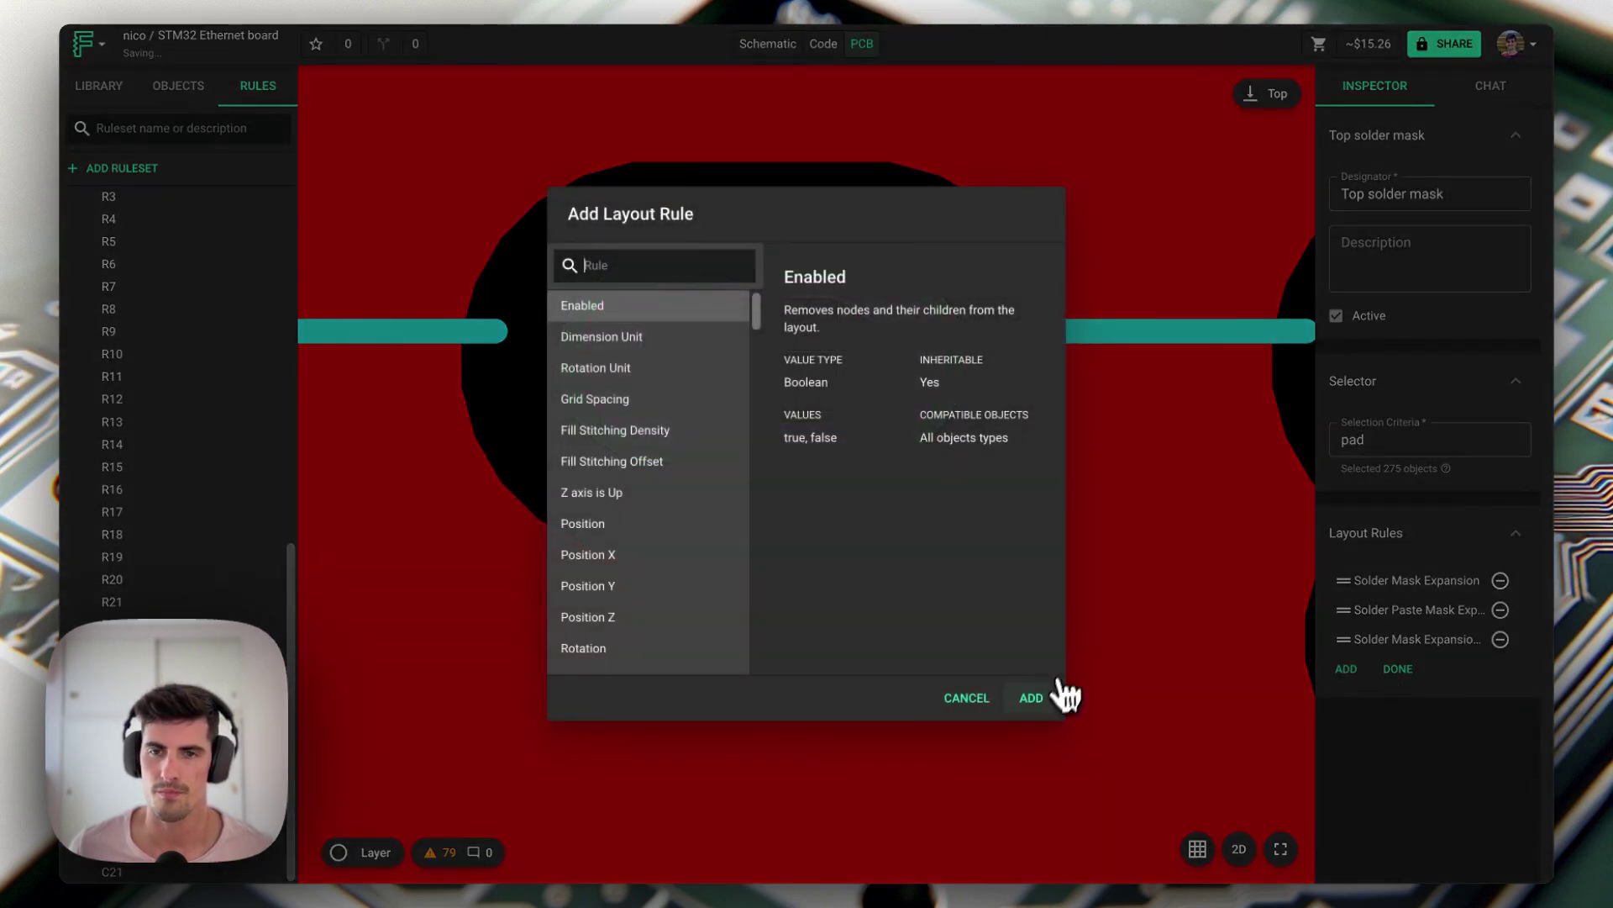
pyautogui.click(1040, 696)
pyautogui.click(1398, 699)
pyautogui.click(1423, 670)
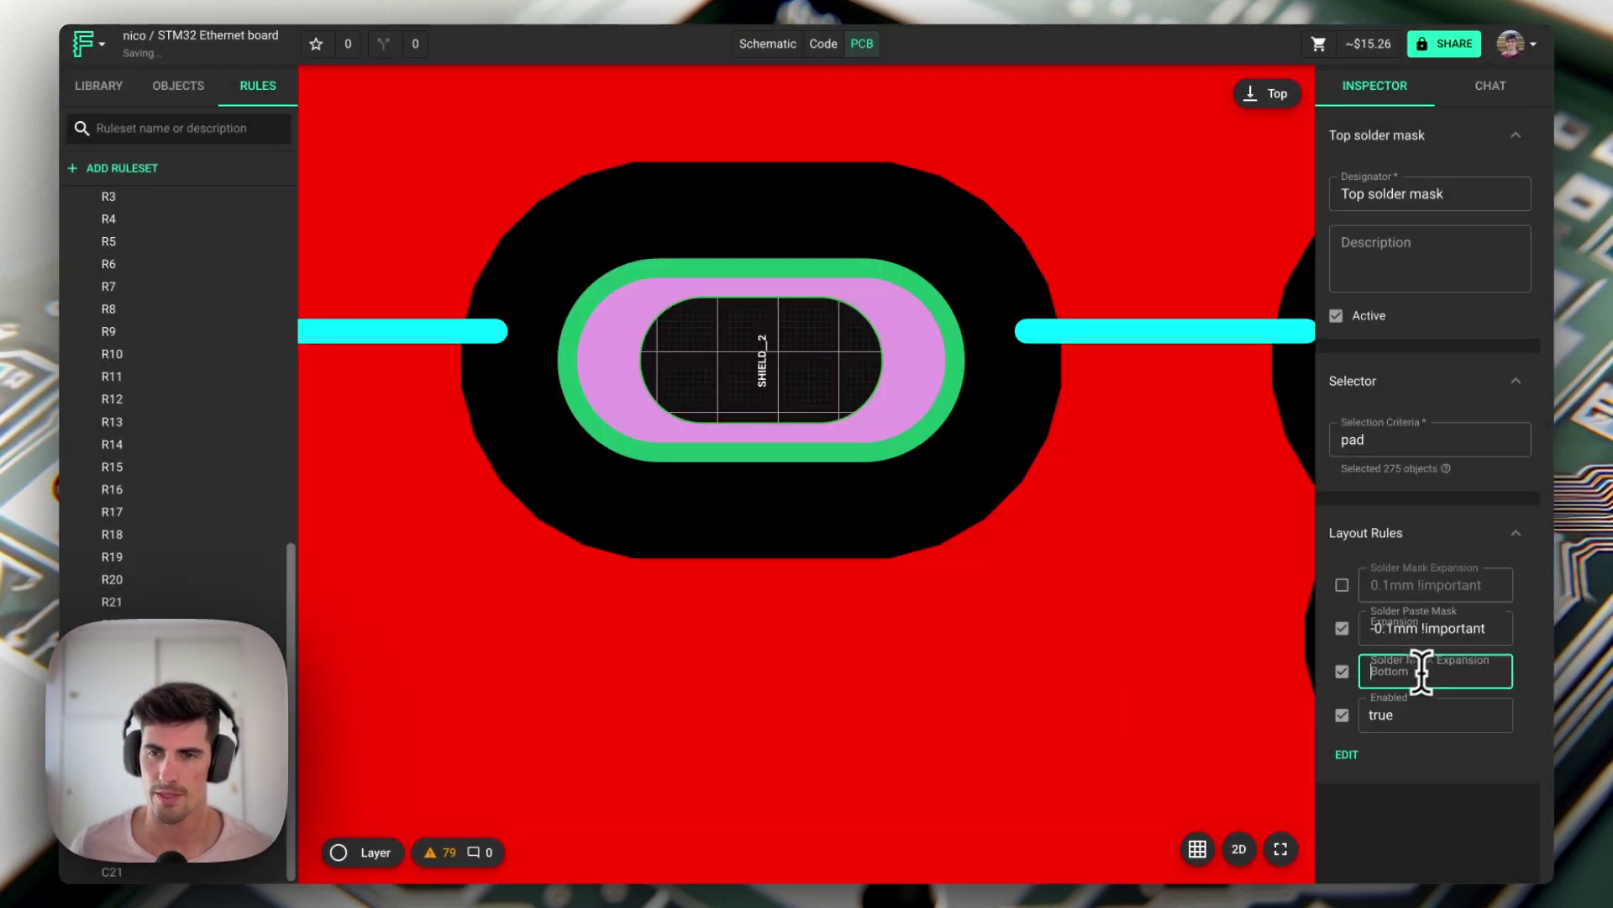
pyautogui.click(1477, 630)
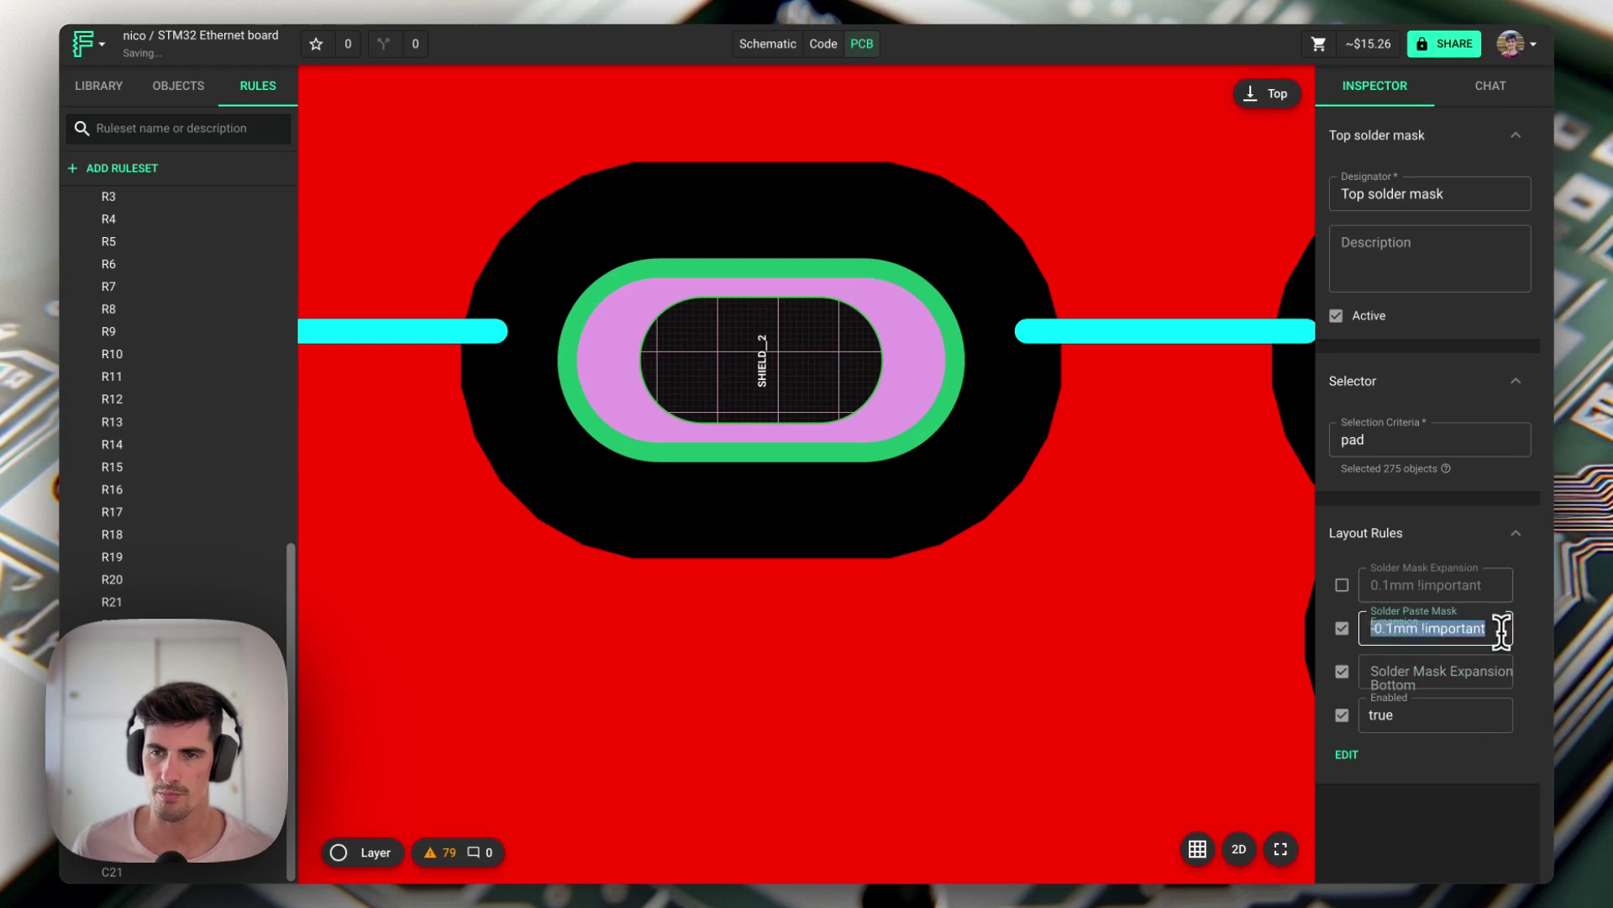
# Step: Copy '-0.1mm !important' from paste expansion into Solder Mask Expansion Bottom and commit
pyautogui.tripleClick(1431, 642)
pyautogui.click(1431, 670)
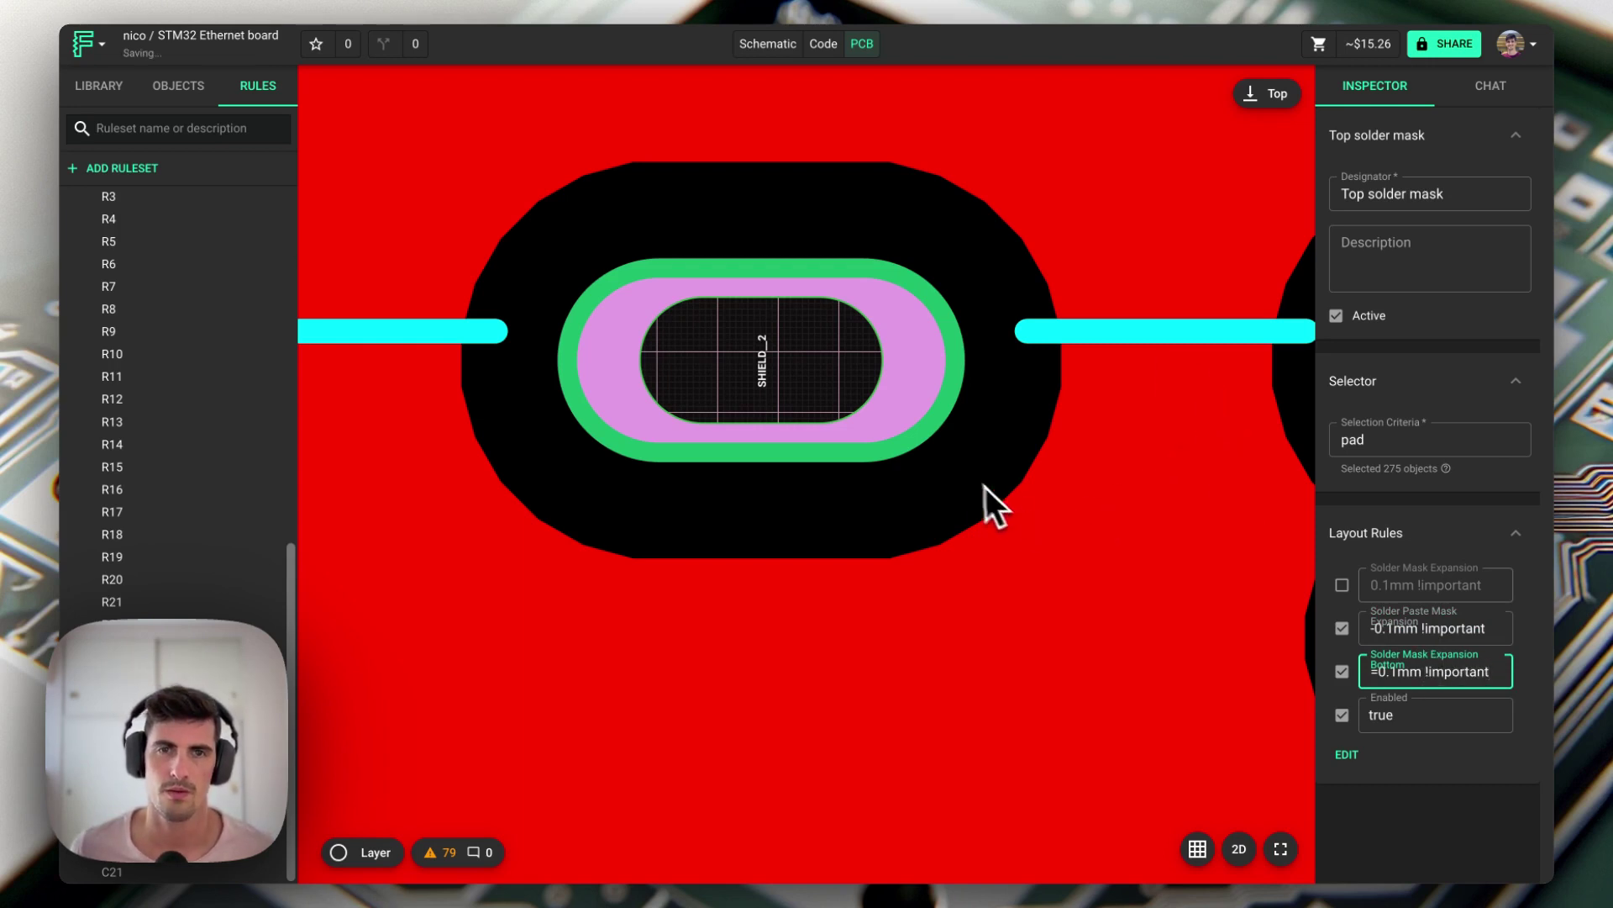
pyautogui.click(965, 479)
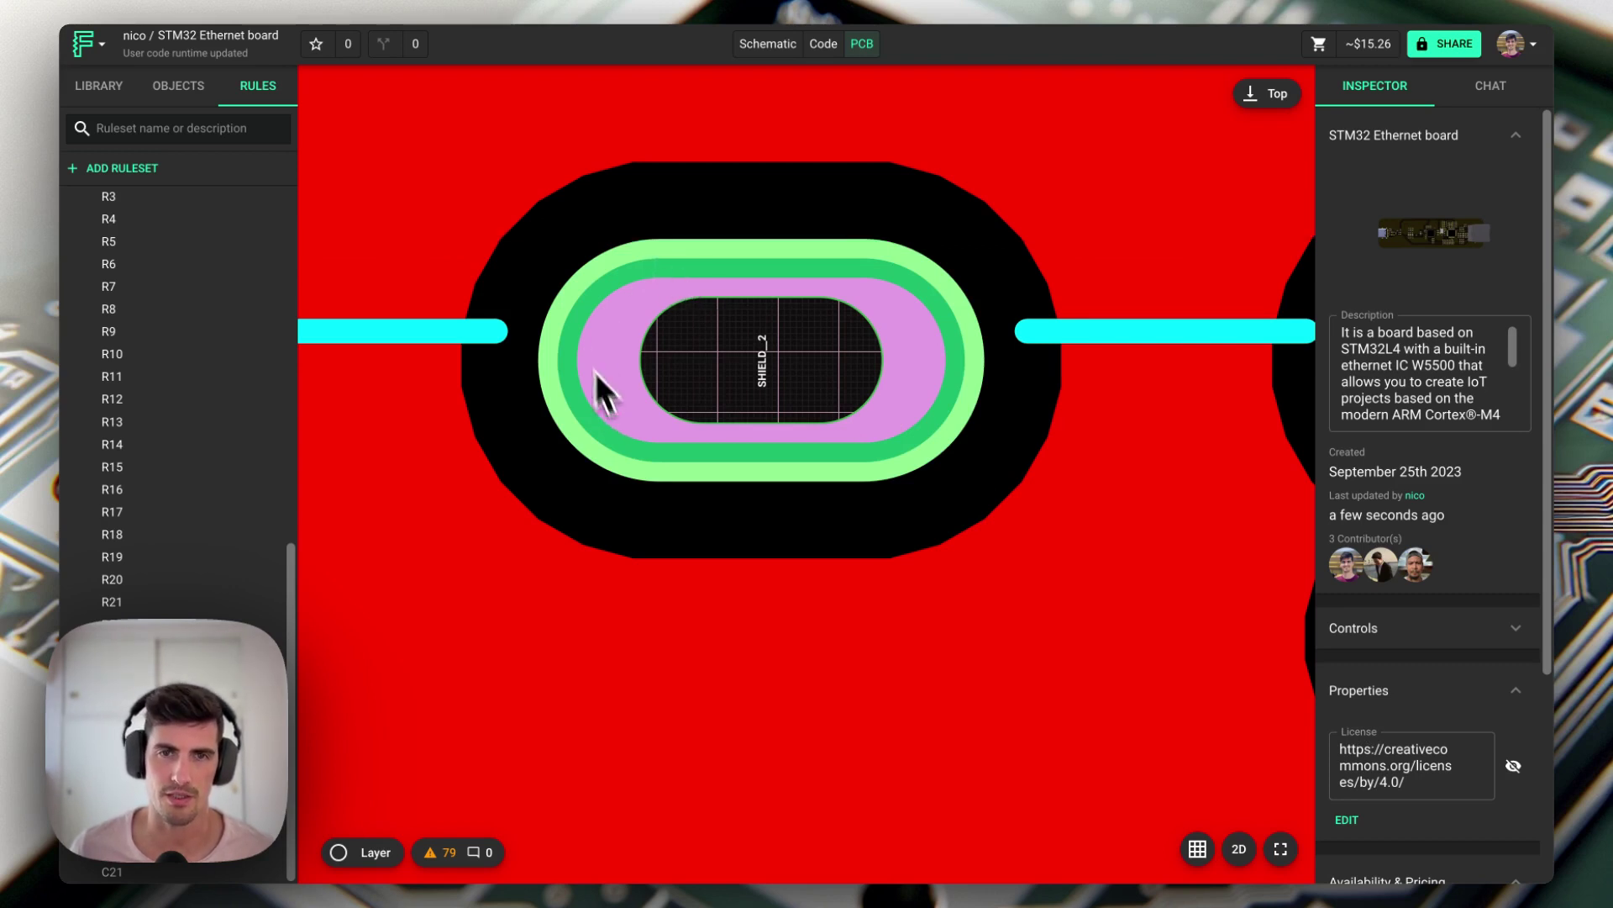
# Step: Zoom into the SHIELD_2 pad and show the board layer list, including Bottom Solder Mask
pyautogui.scroll(5, 641, 277)
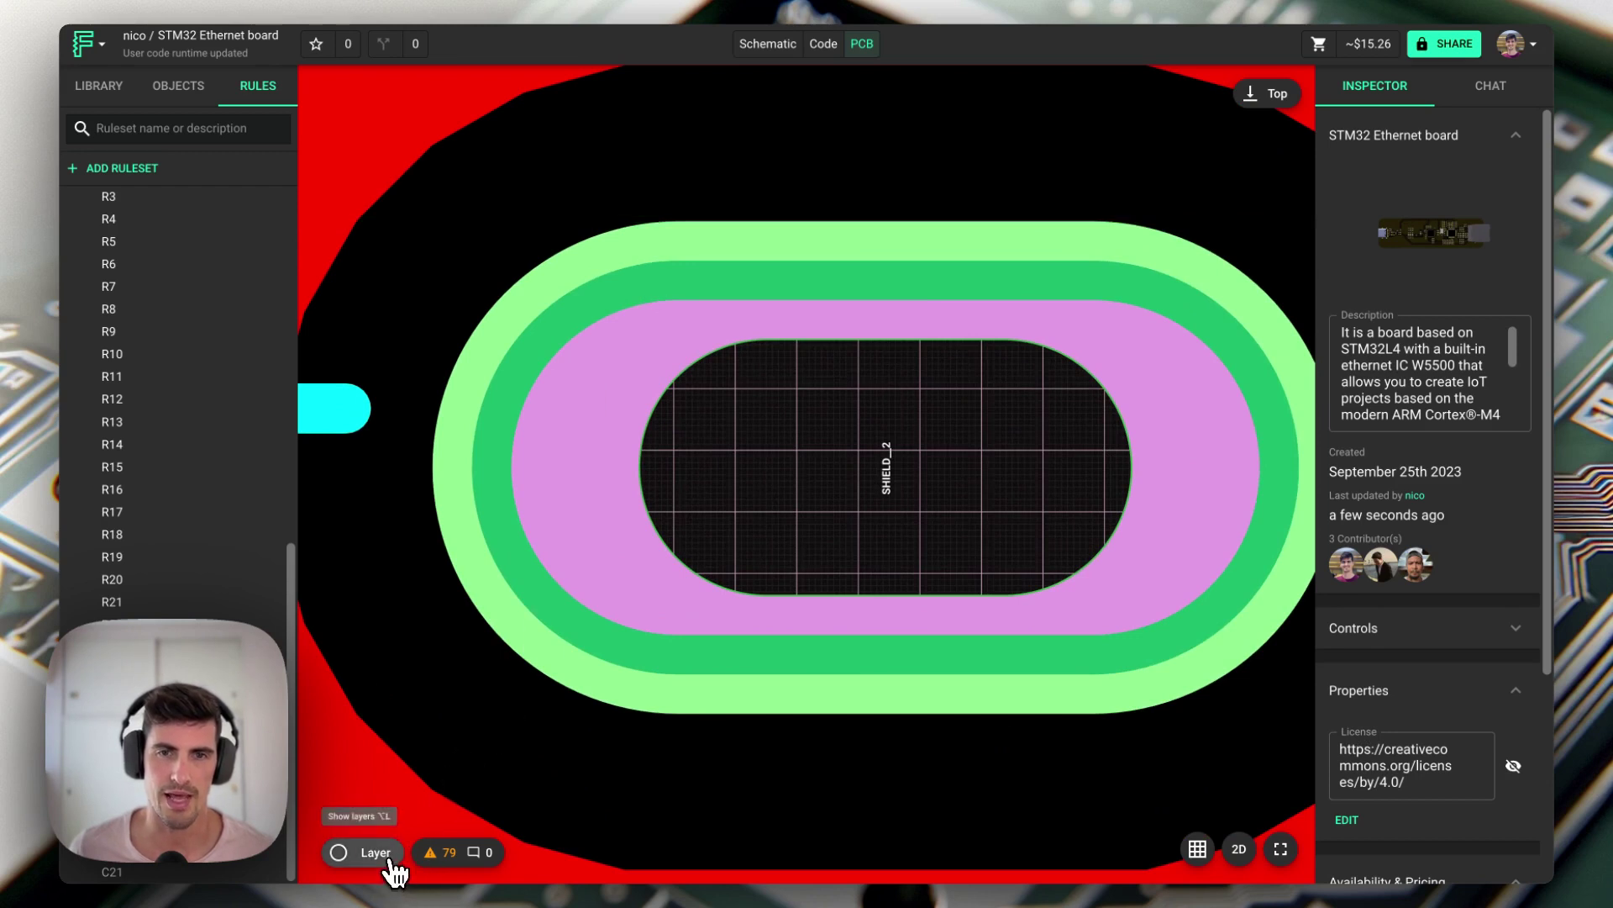
pyautogui.click(391, 859)
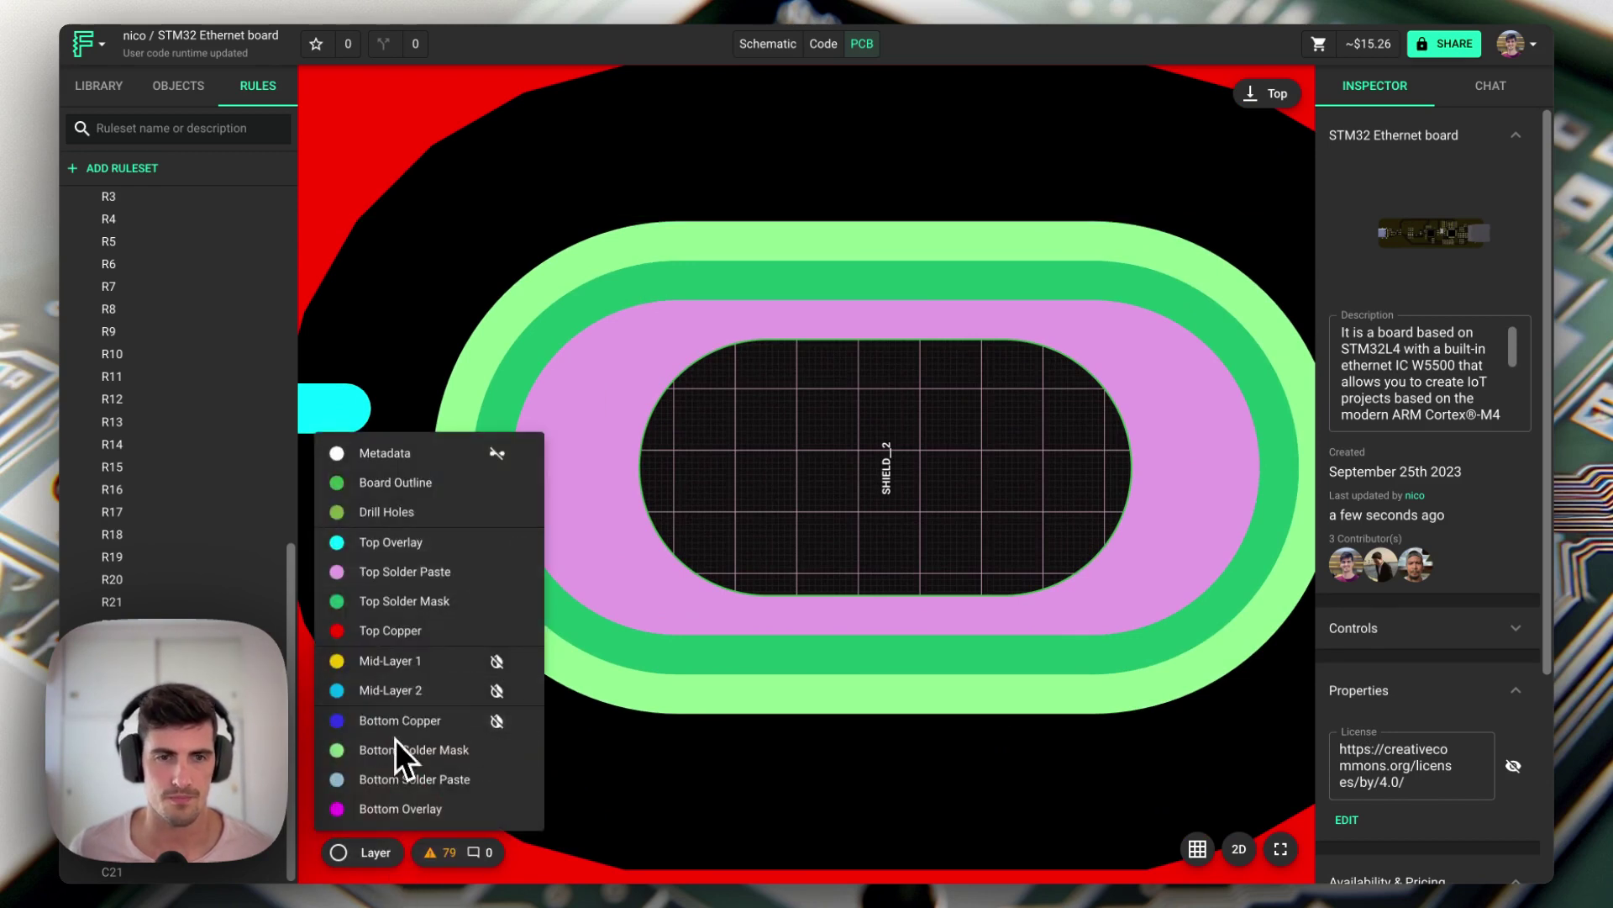